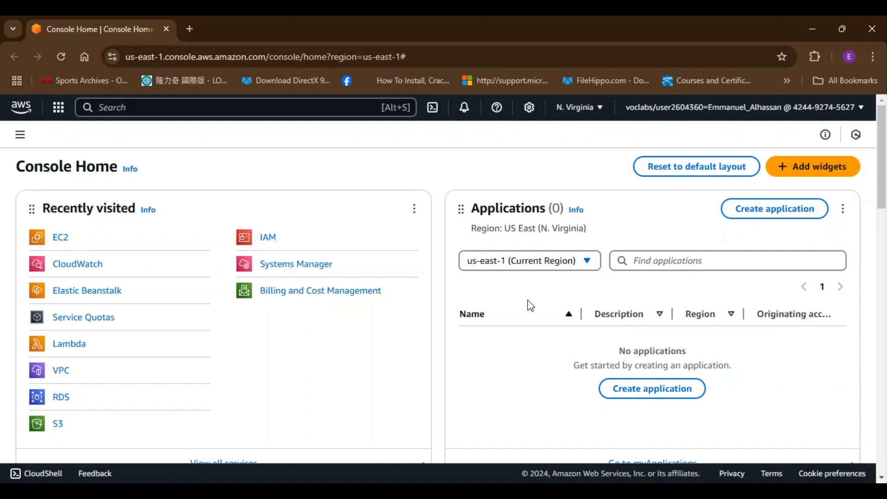
Step: Search the AWS console for "vpc"
click(239, 104)
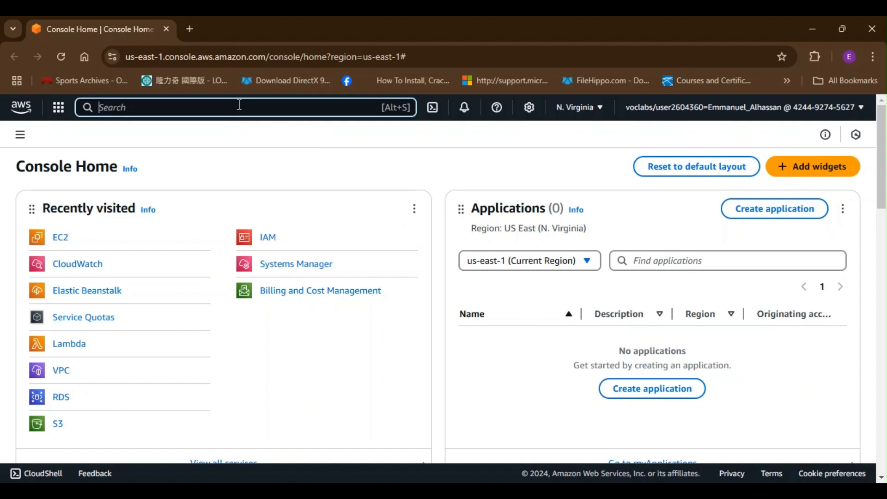
text(vpc)
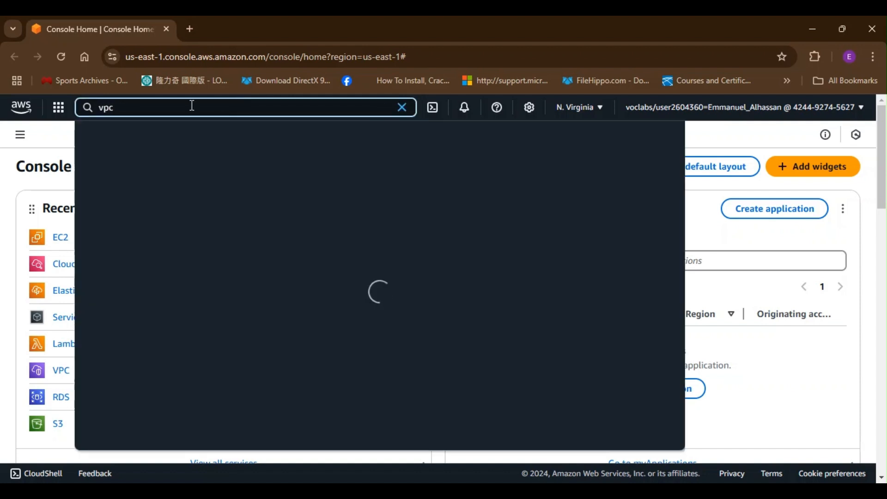
Step: Browse the full services list and locate VPC in the Networking & Content Delivery category
click(58, 113)
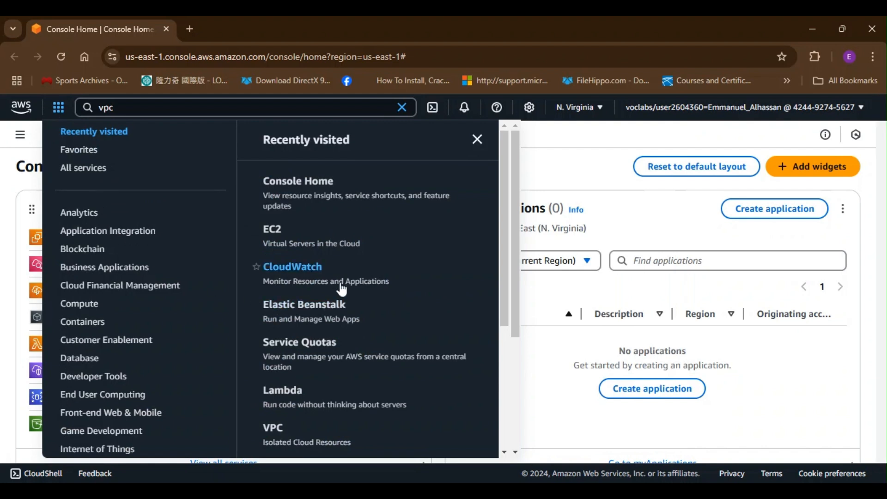
scroll(155, 306, down, 1)
scroll(156, 308, down, 4)
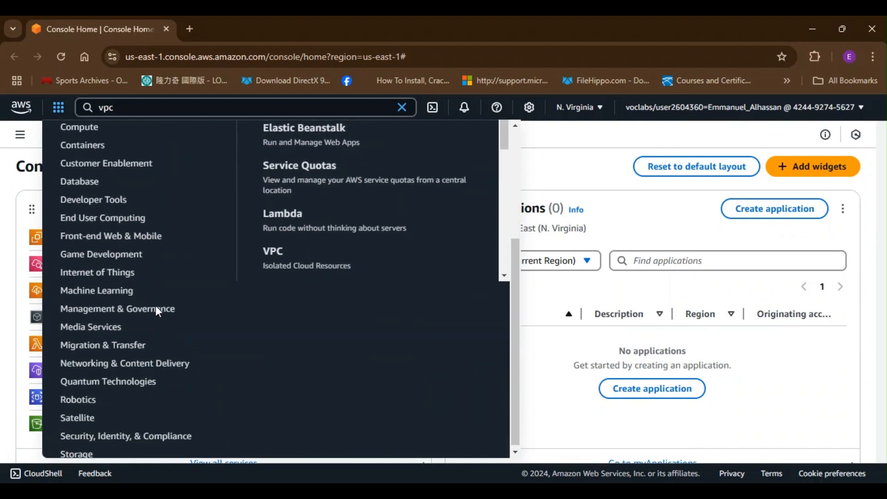
click(124, 361)
scroll(358, 370, down, 3)
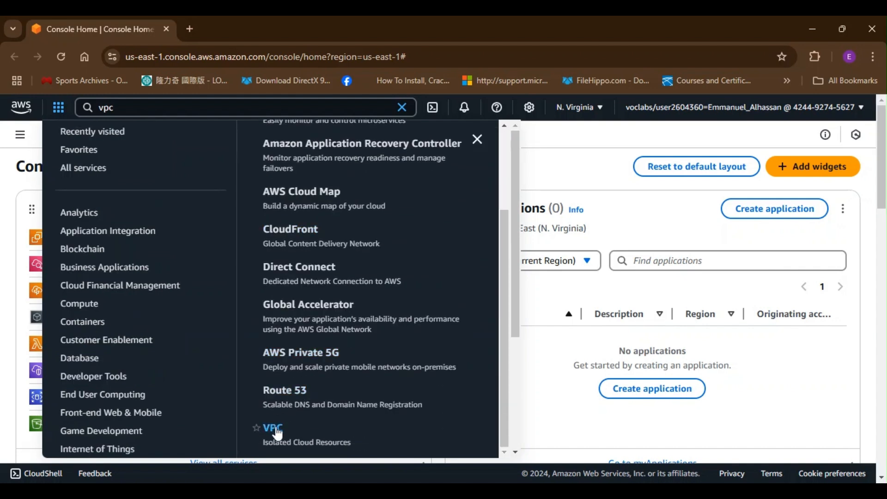
click(280, 432)
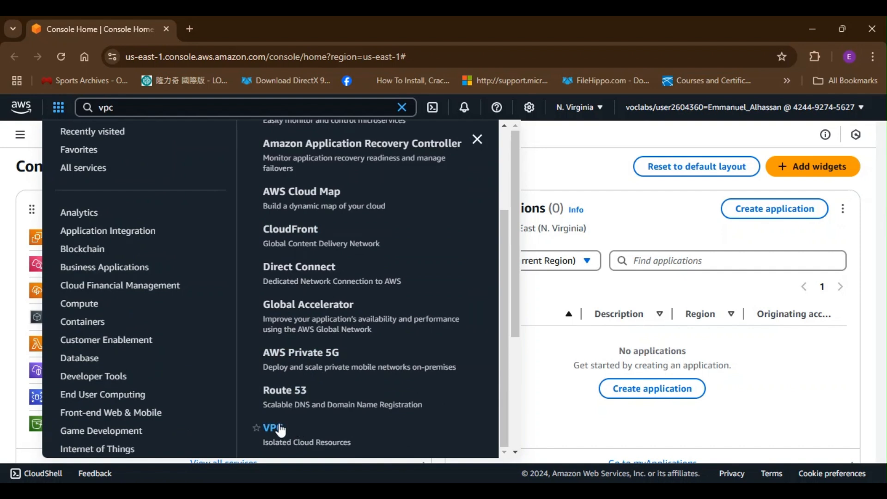
Step: Show the recently visited services and look through them for VPC
scroll(302, 318, up, 3)
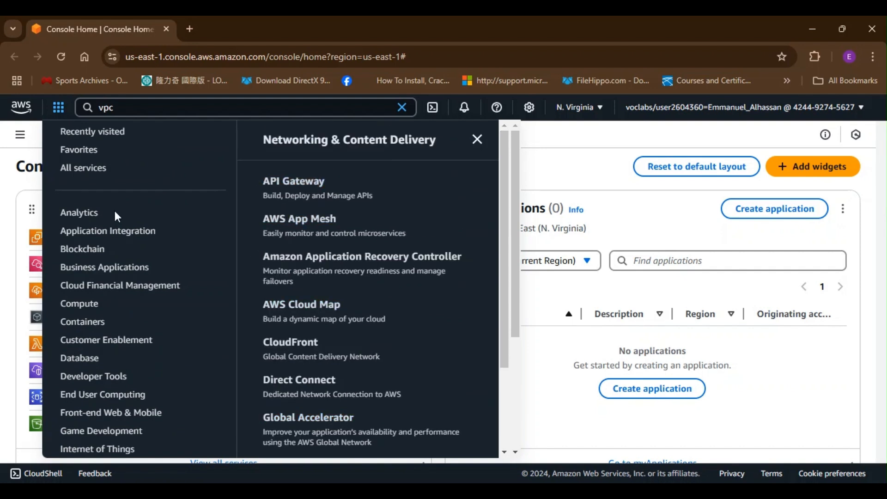
click(102, 133)
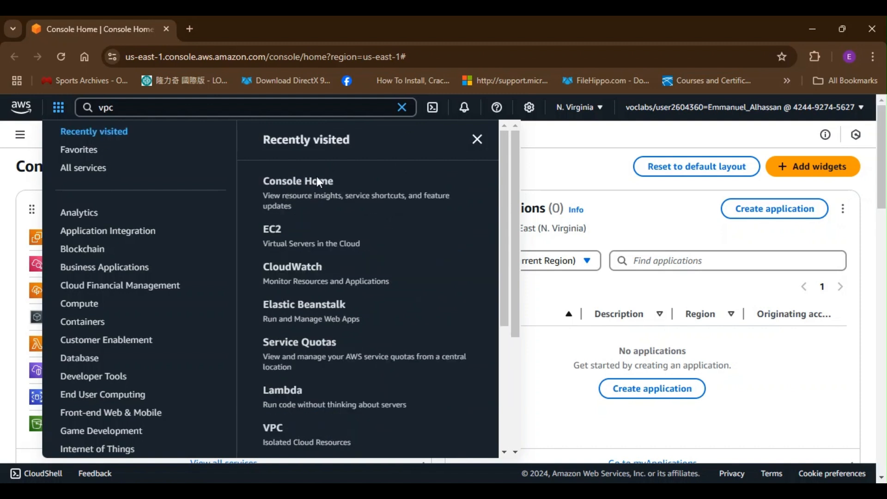
scroll(333, 249, down, 2)
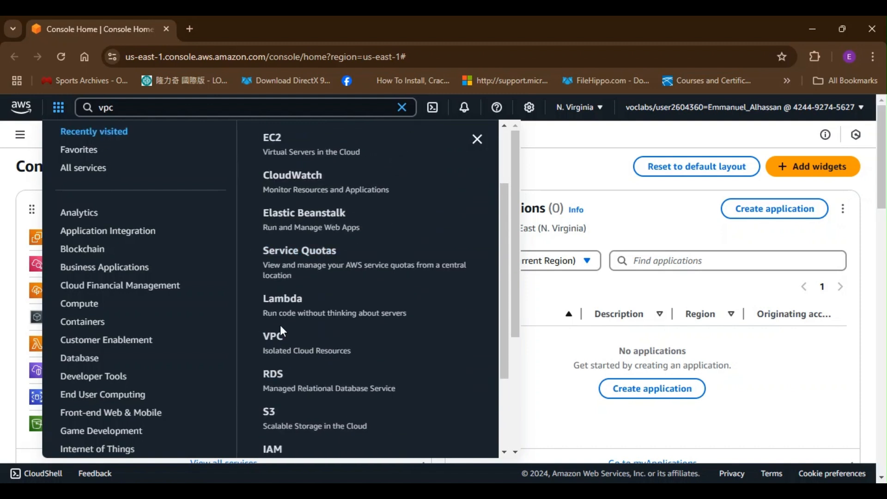
scroll(280, 325, up, 2)
scroll(289, 252, down, 3)
scroll(289, 251, up, 1)
scroll(290, 252, down, 1)
scroll(290, 252, up, 3)
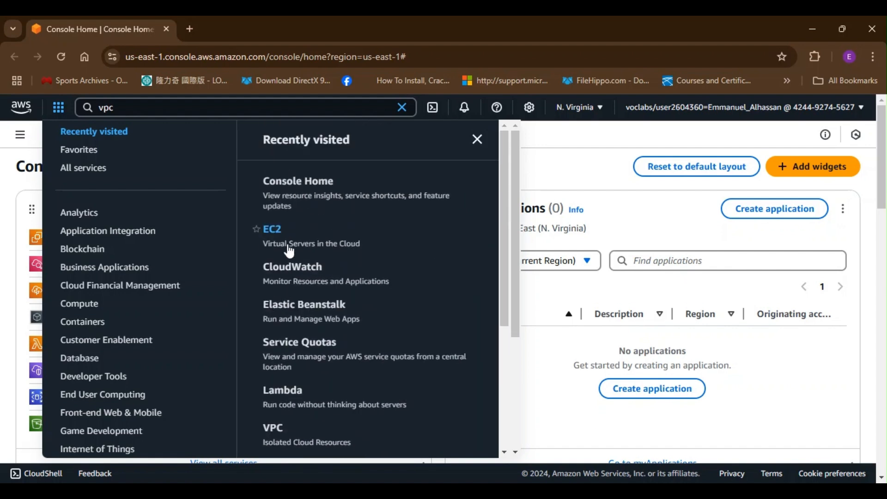
Step: Open the VPC service from the "vpc" search results and show the list of your VPCs
click(291, 104)
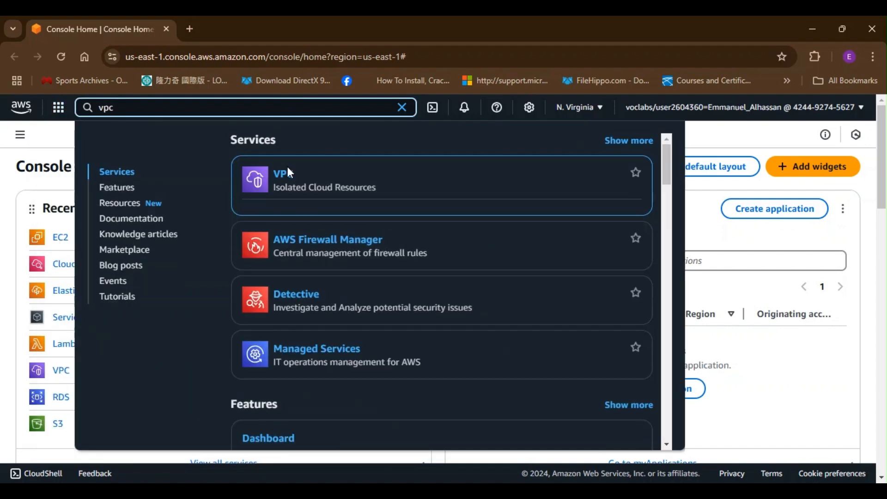
click(289, 178)
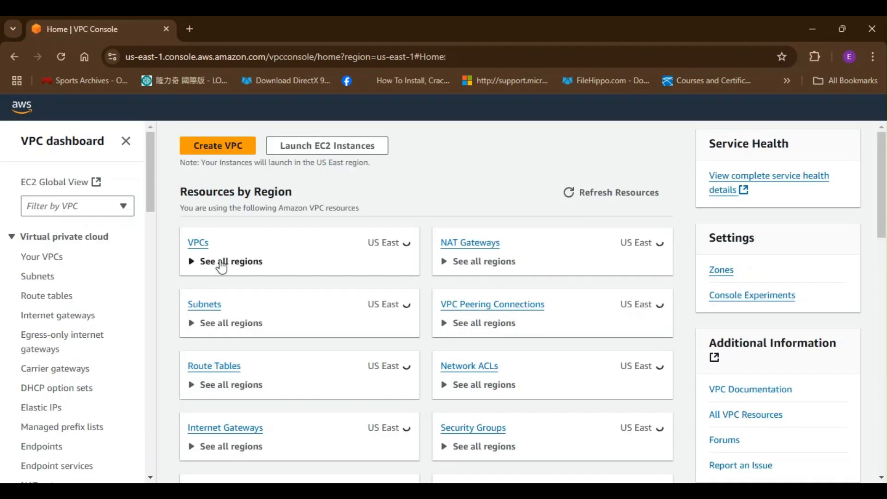
click(50, 258)
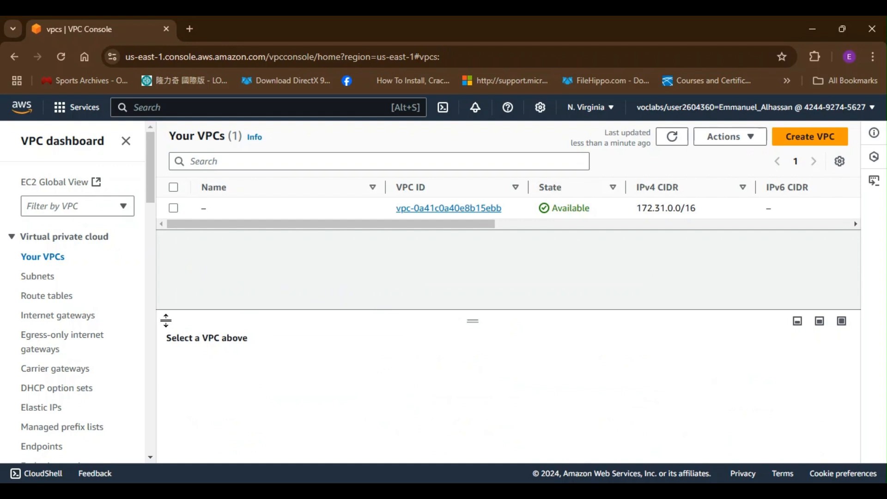
Step: Examine the VPC feature categories, from virtual private cloud and security to network firewall, VPN and AWS Verified Access
scroll(72, 344, down, 1)
scroll(73, 344, down, 2)
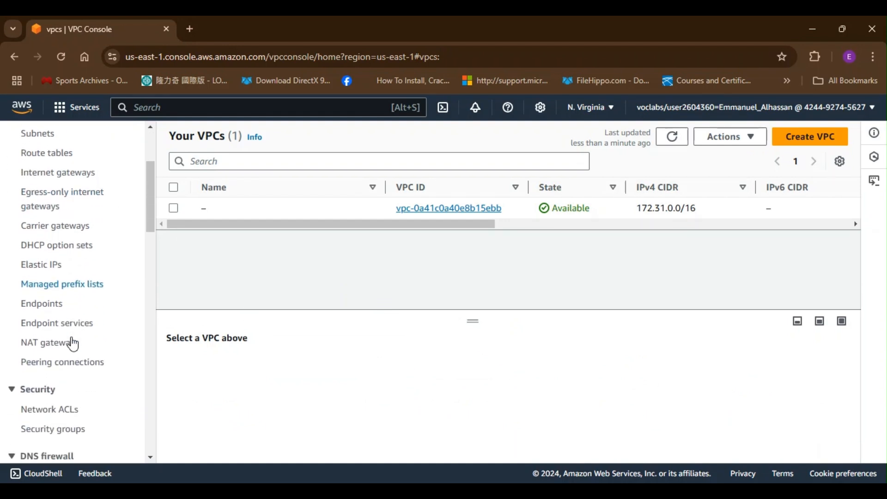
scroll(58, 280, down, 4)
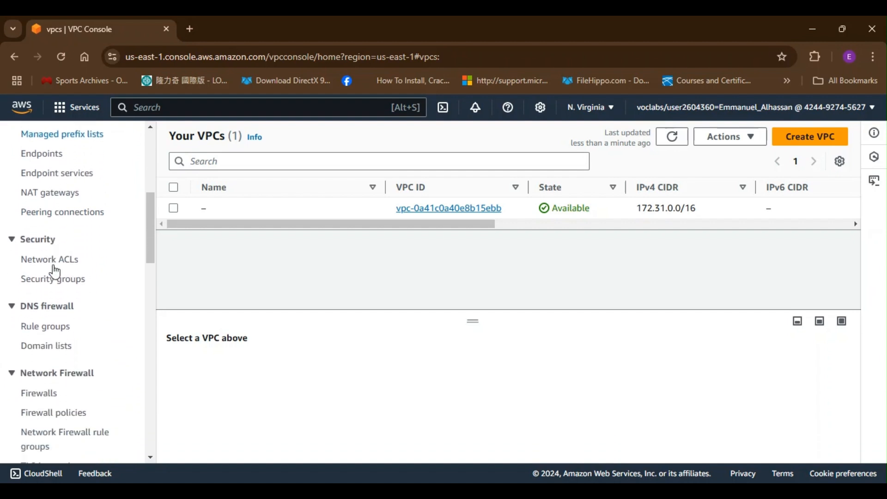
scroll(55, 270, down, 4)
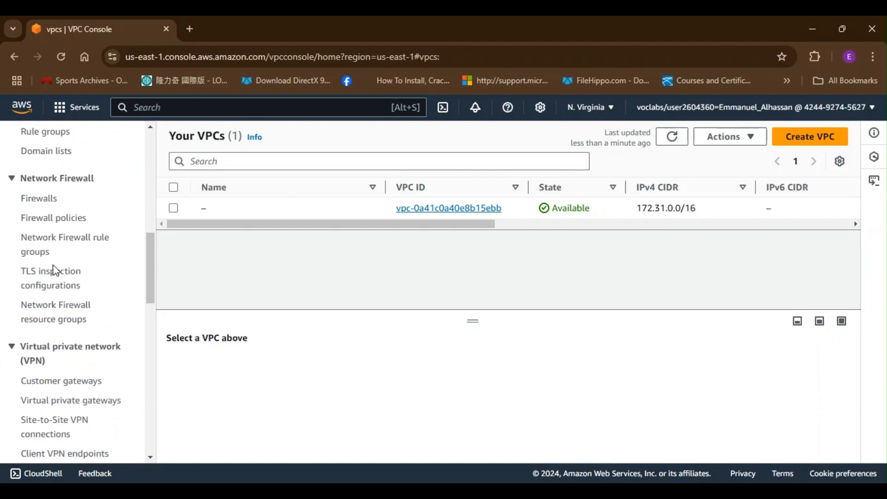
scroll(54, 270, down, 2)
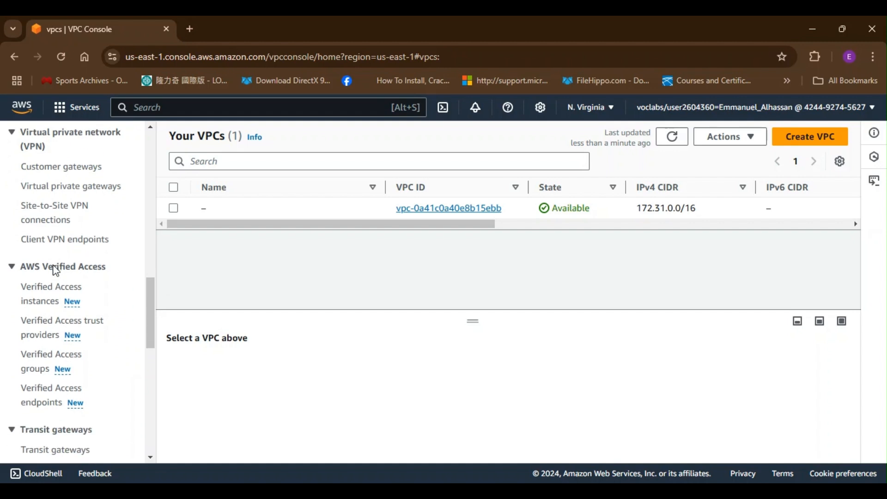
scroll(55, 271, up, 11)
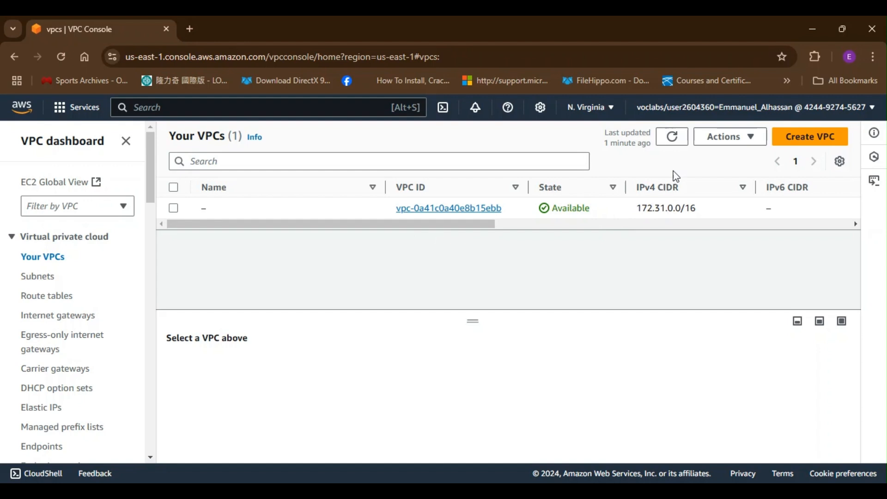
Step: Examine the list of available AWS regions without switching region
click(605, 117)
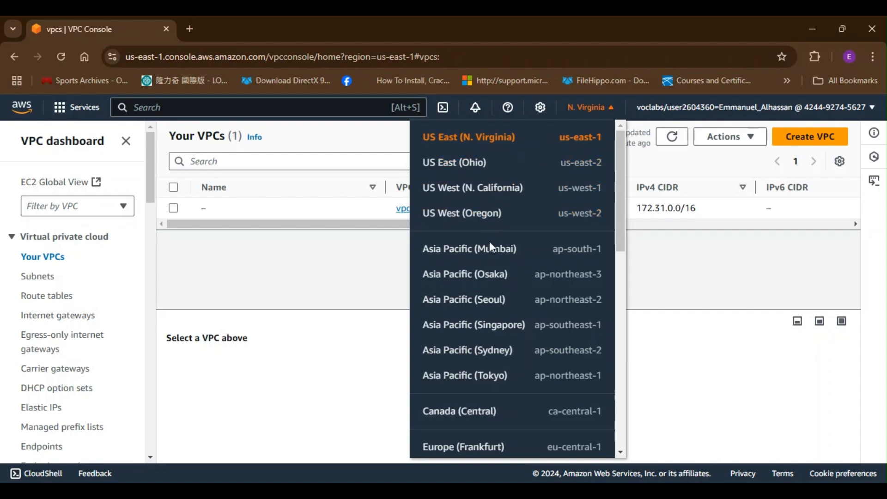
scroll(490, 267, down, 3)
scroll(490, 270, down, 5)
scroll(491, 271, up, 8)
click(372, 251)
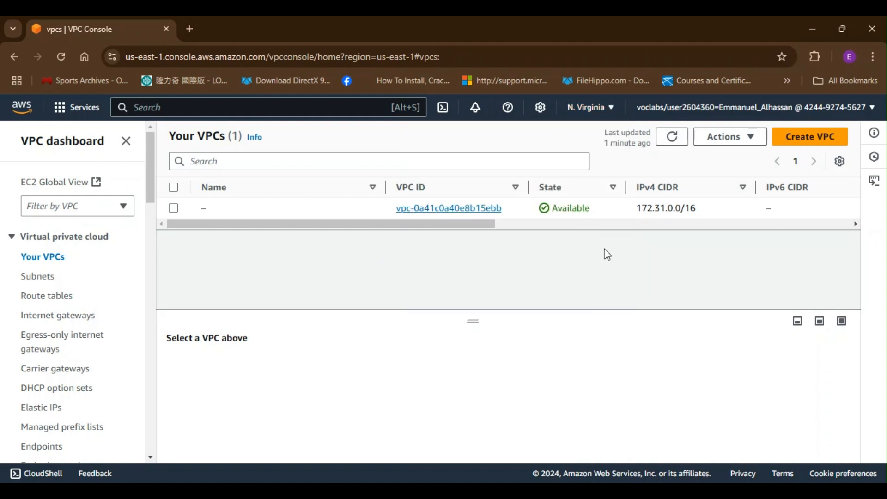
Step: Start creating a new VPC and review the settings offered for the VPC only option
click(807, 140)
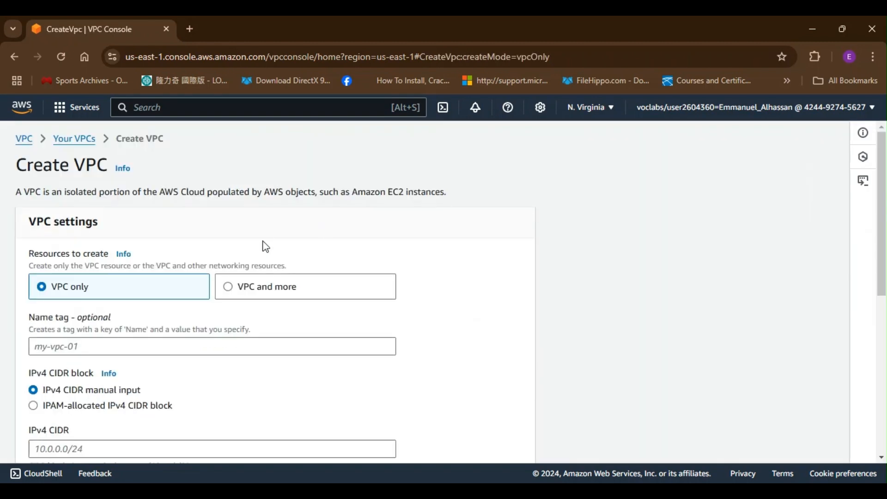
scroll(266, 246, down, 1)
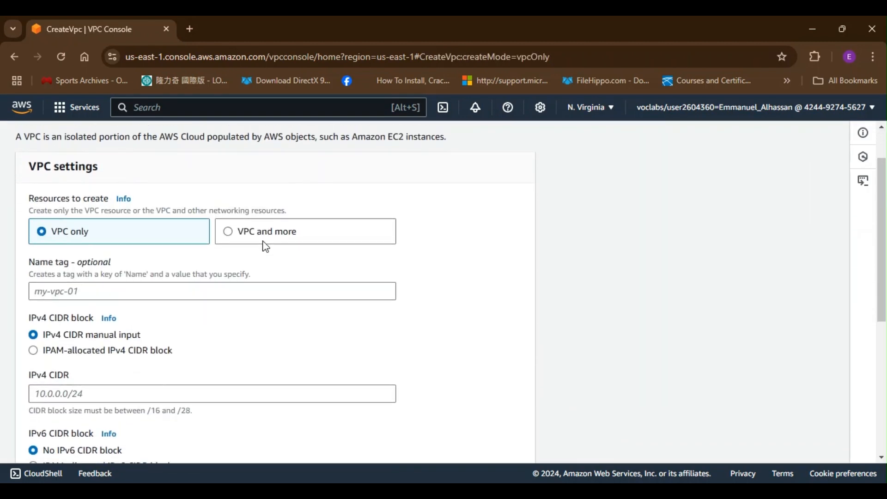
scroll(265, 247, down, 3)
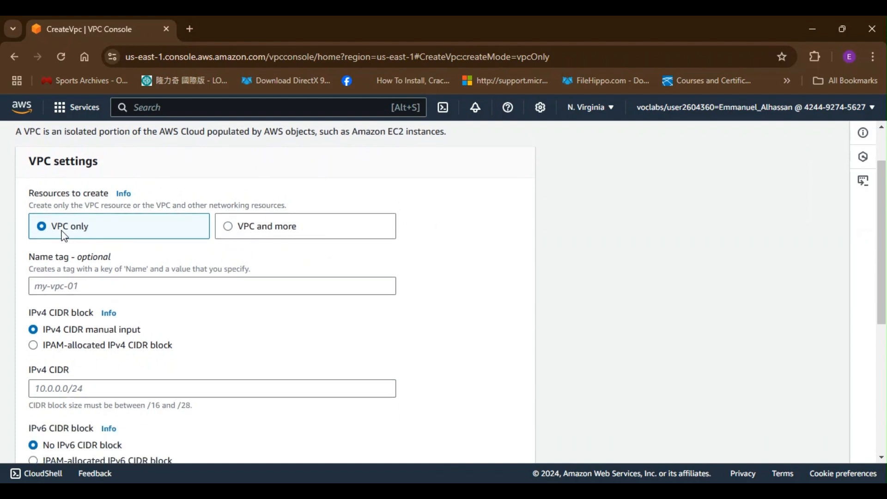
scroll(114, 231, down, 1)
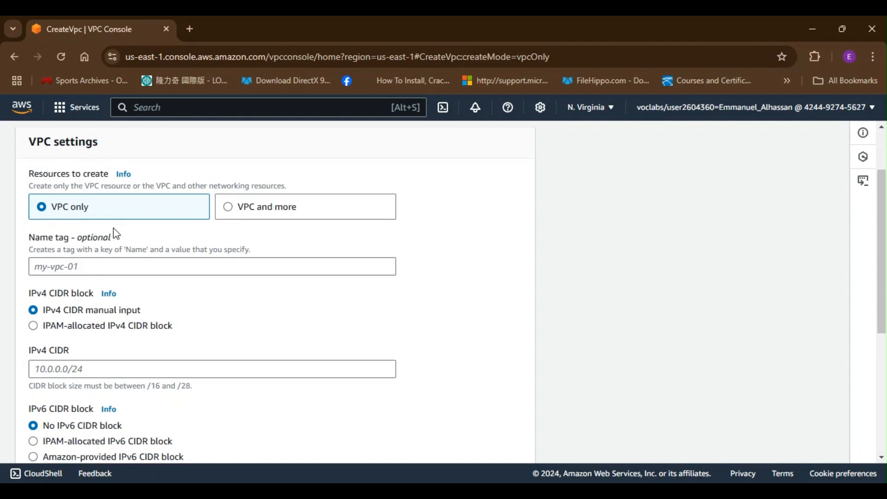
scroll(115, 233, down, 1)
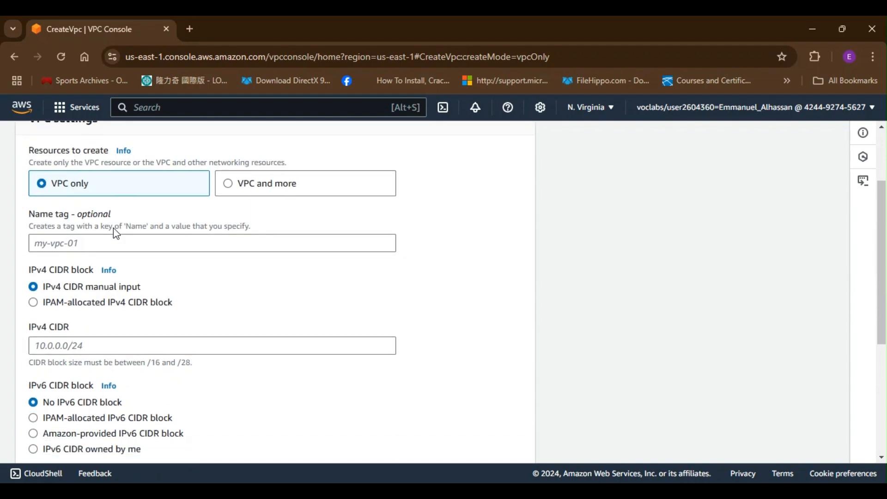
scroll(113, 229, up, 1)
scroll(232, 193, down, 1)
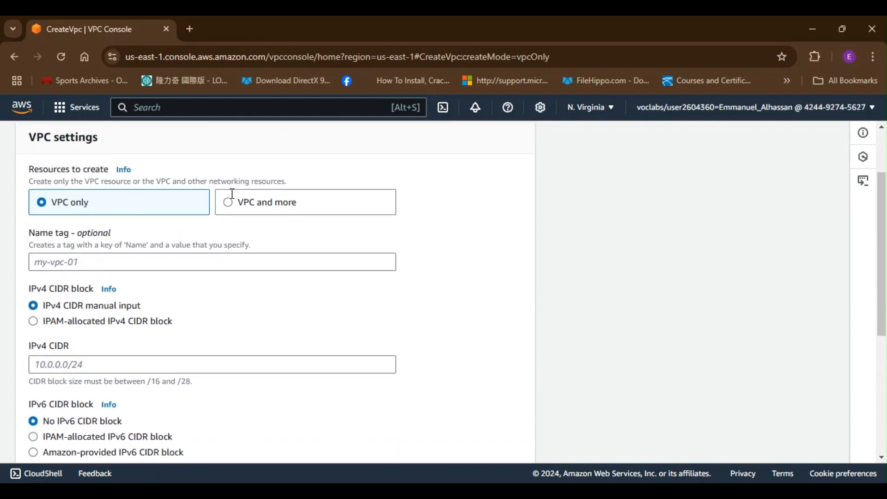
scroll(354, 198, down, 1)
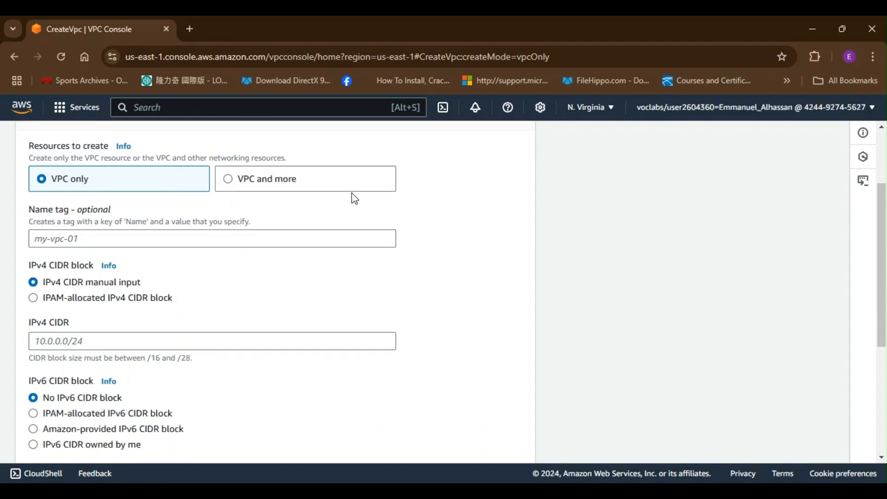
scroll(354, 199, up, 3)
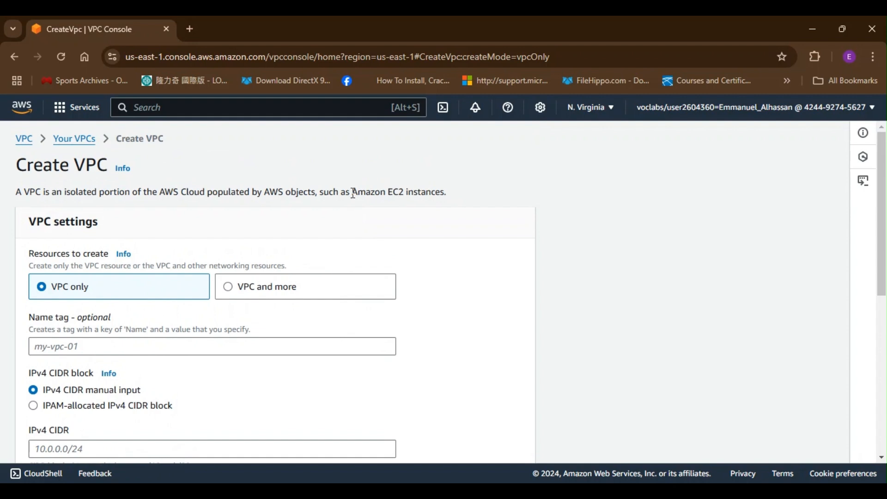
scroll(356, 218, down, 2)
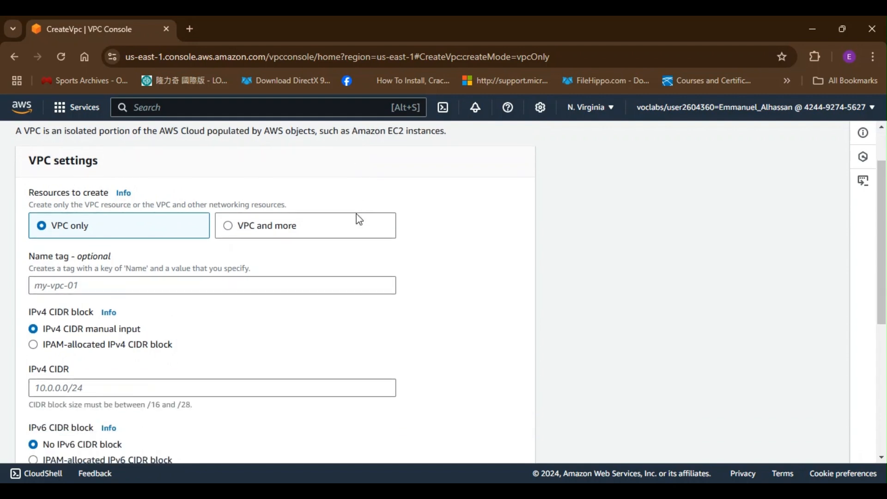
Step: Set the resources to create to VPC and more, and review its name tag, CIDR, Availability Zone and subnet settings
click(231, 229)
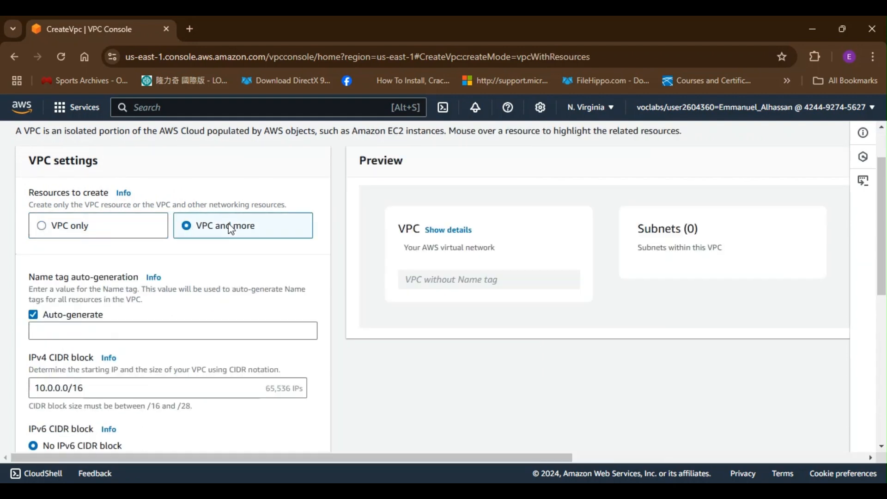
scroll(201, 249, down, 2)
scroll(203, 249, down, 1)
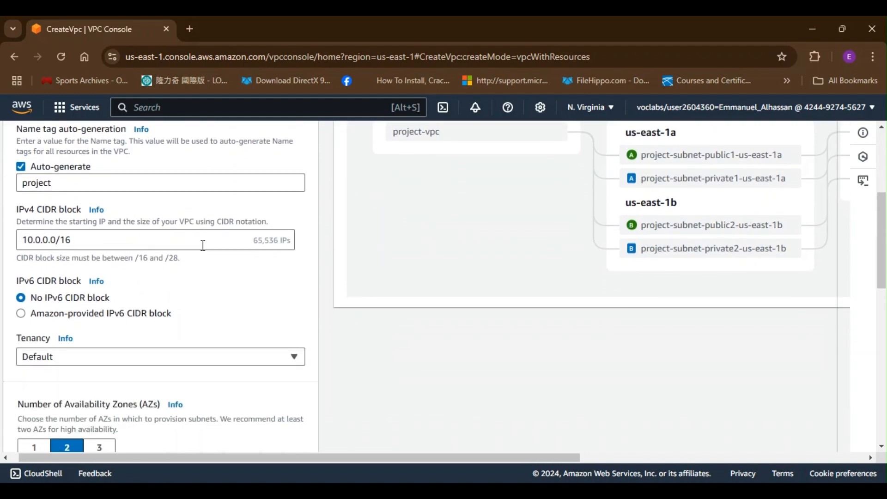
scroll(193, 290, up, 2)
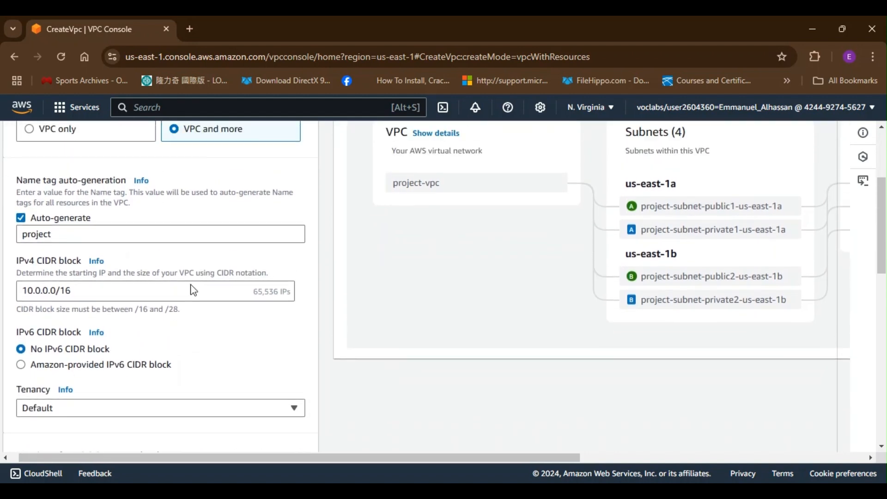
scroll(192, 290, down, 1)
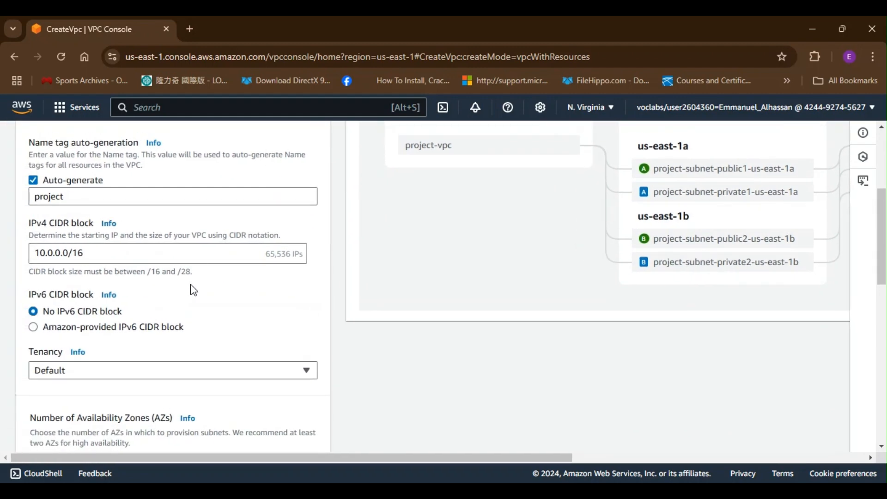
scroll(193, 289, down, 4)
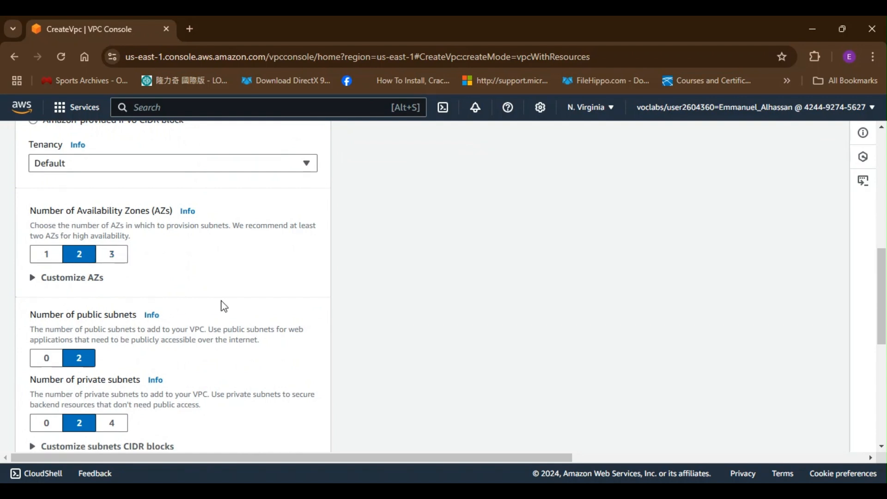
scroll(221, 307, down, 2)
scroll(224, 306, up, 1)
scroll(223, 306, up, 8)
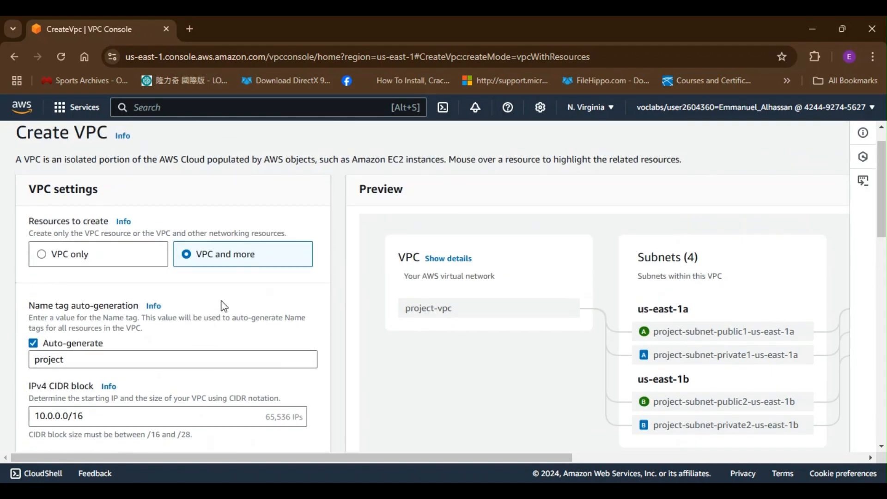
Step: Compare the settings of the VPC only option with those of the VPC and more option
scroll(224, 307, down, 1)
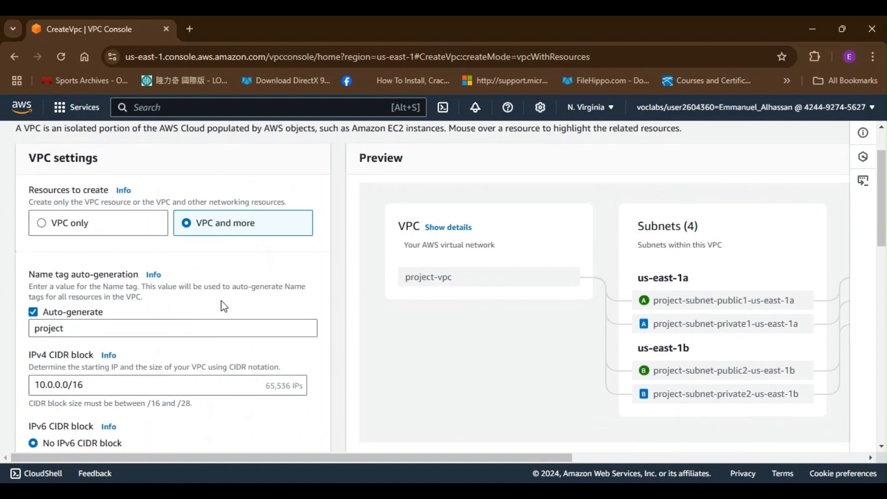
click(43, 224)
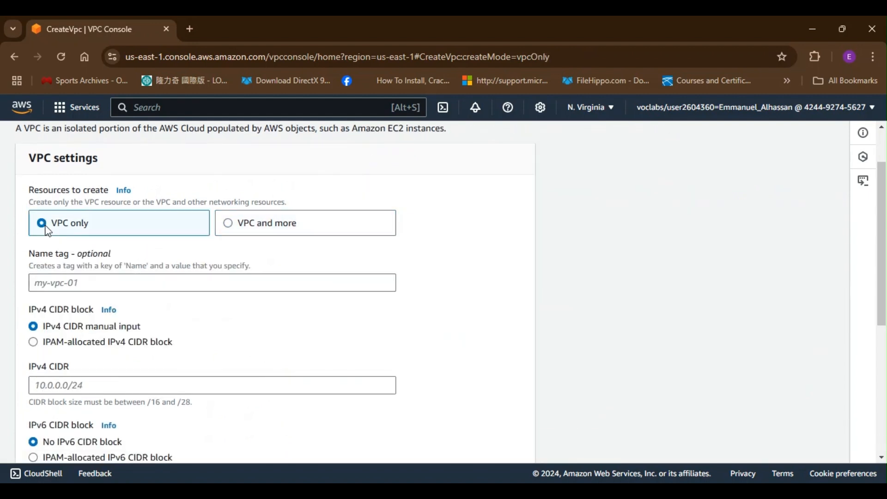
scroll(182, 249, down, 3)
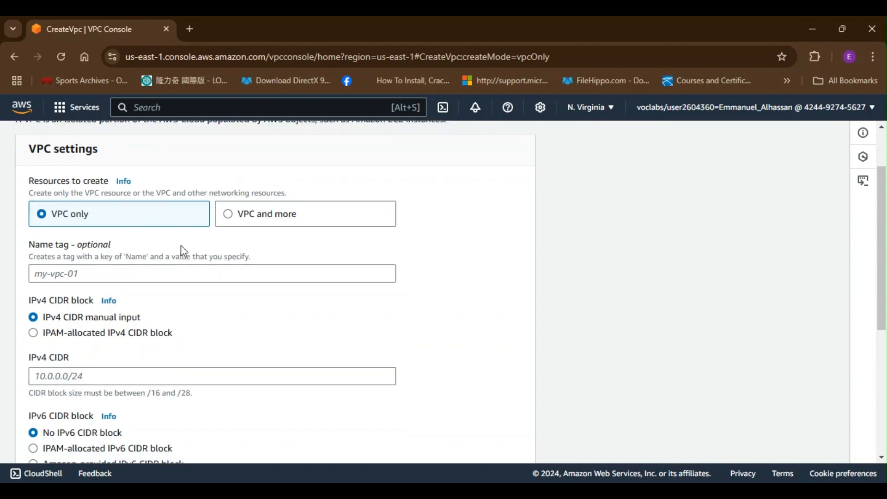
scroll(184, 251, up, 2)
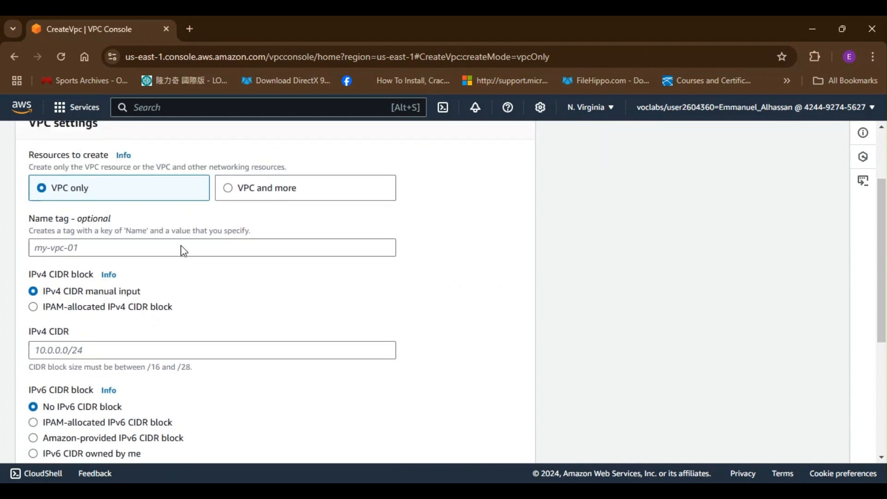
click(228, 191)
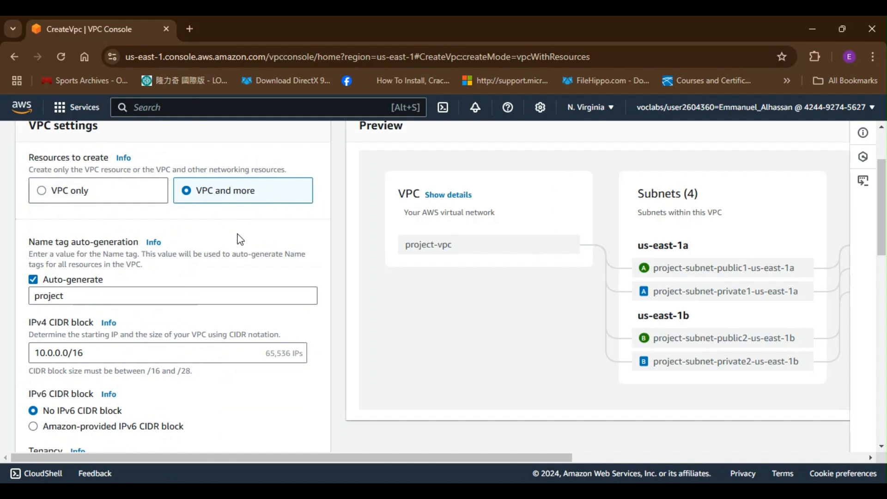
Step: Set the resources to create to VPC only and enter Demo vpc as the name tag
click(43, 191)
click(163, 246)
text(De)
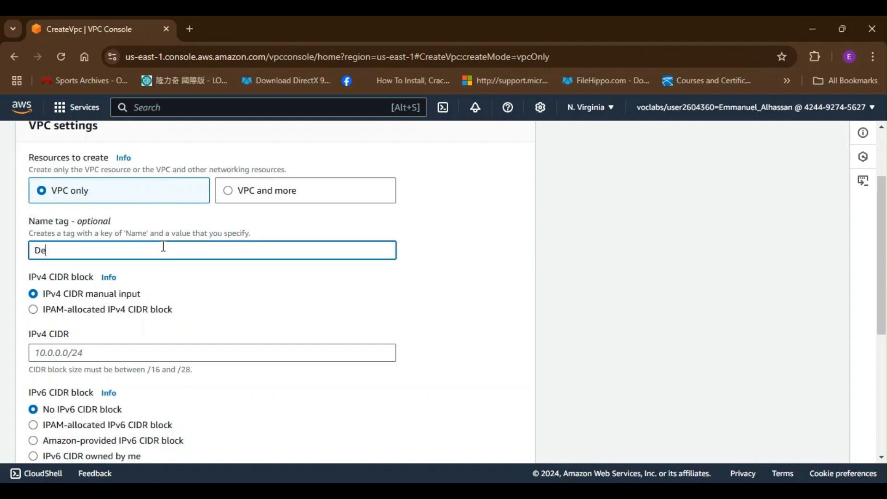
text(mo vpc)
drag(210, 265, 289, 285)
scroll(289, 285, down, 1)
click(291, 286)
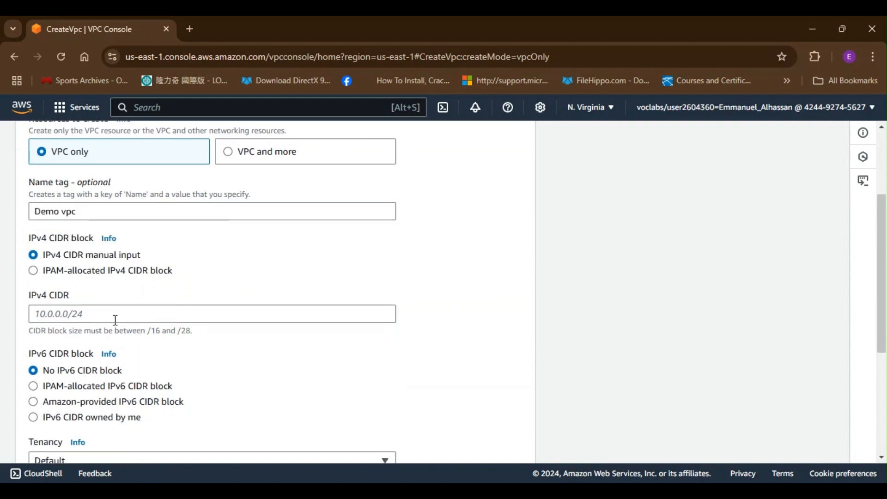
Step: Set the IPv4 CIDR to 10.0.0.0/16 and create the VPC with no IPv6 CIDR block and default tenancy
click(101, 317)
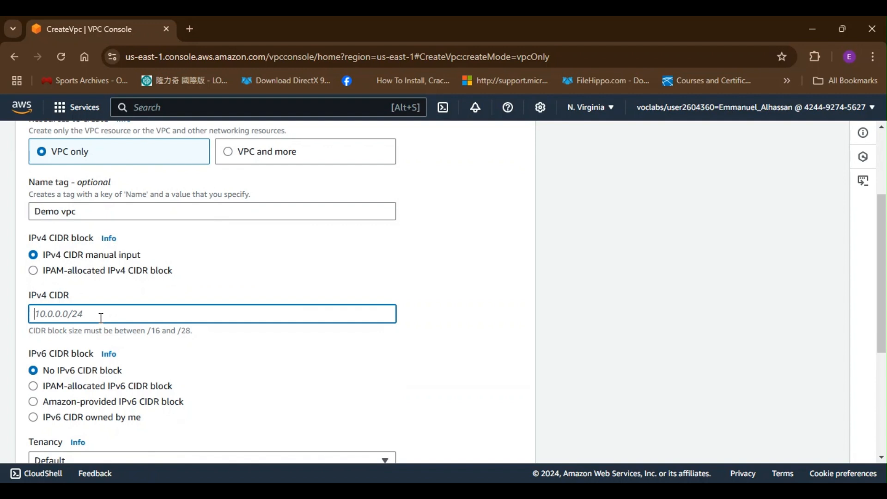
text(10.0.0.)
text(0/16)
click(368, 254)
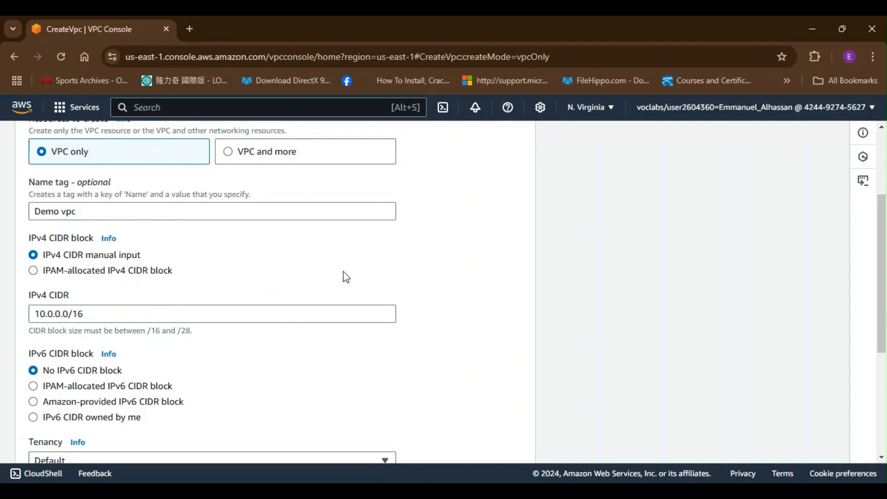
scroll(342, 275, down, 2)
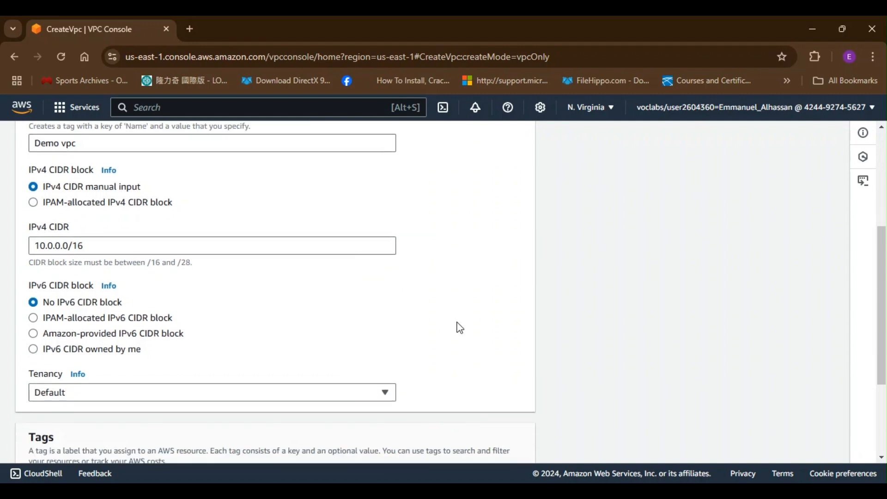
scroll(457, 327, down, 3)
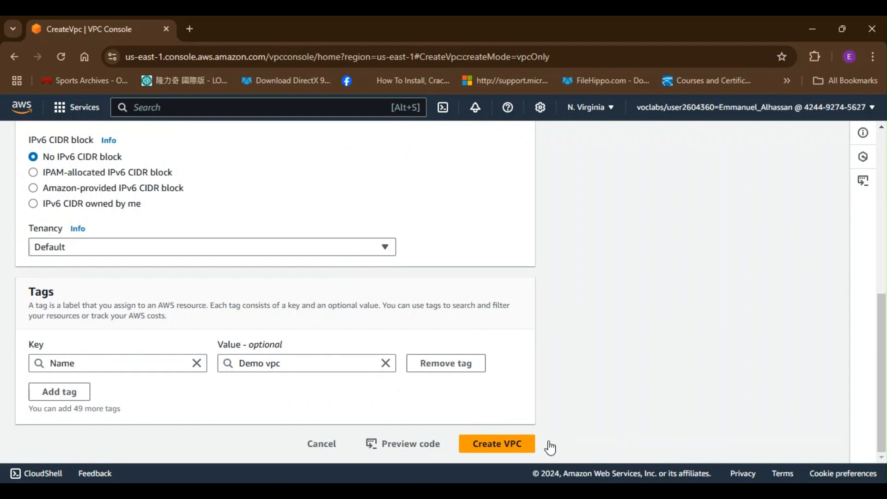
click(497, 445)
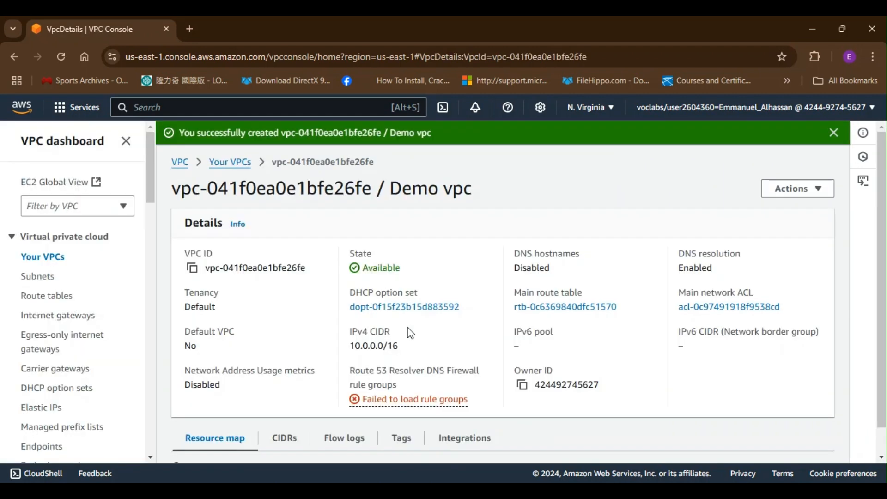
Step: Edit the settings of Demo vpc to enable DNS hostnames and save the change
click(792, 193)
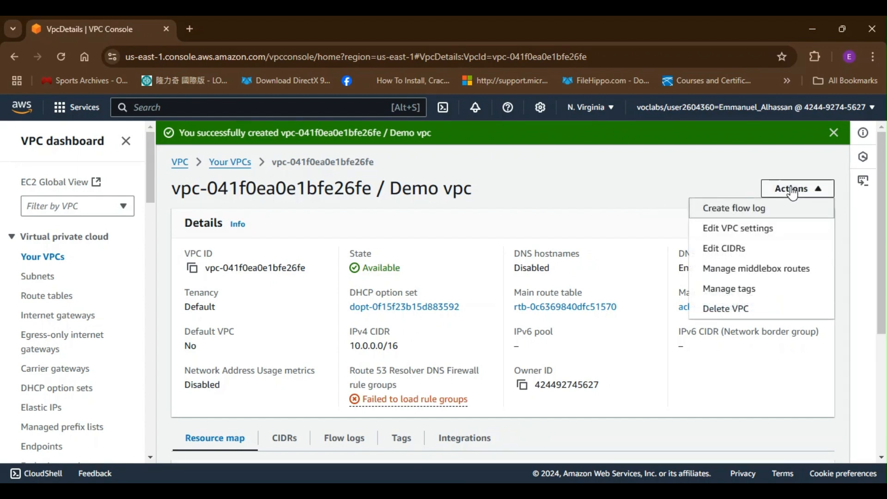
click(742, 230)
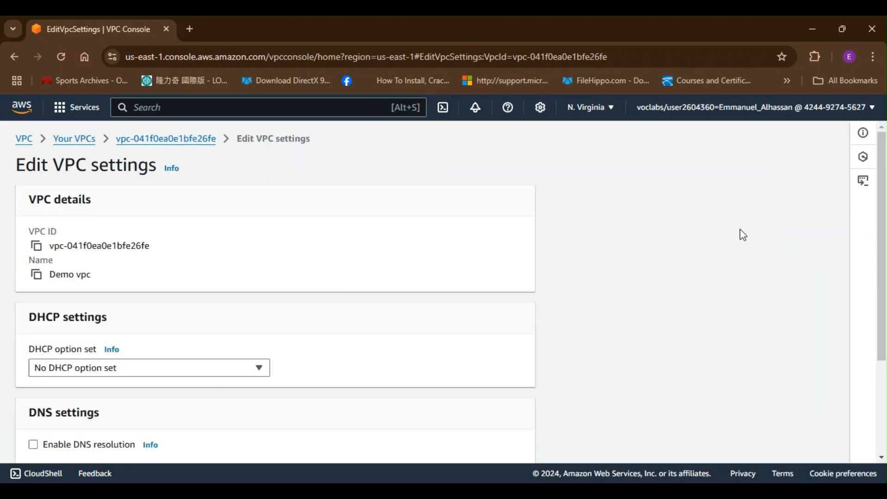
scroll(365, 286, down, 3)
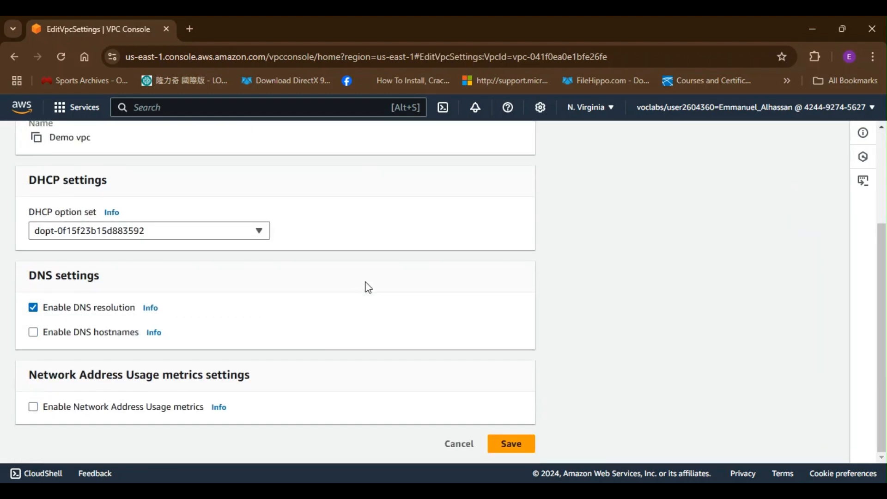
click(33, 332)
click(511, 443)
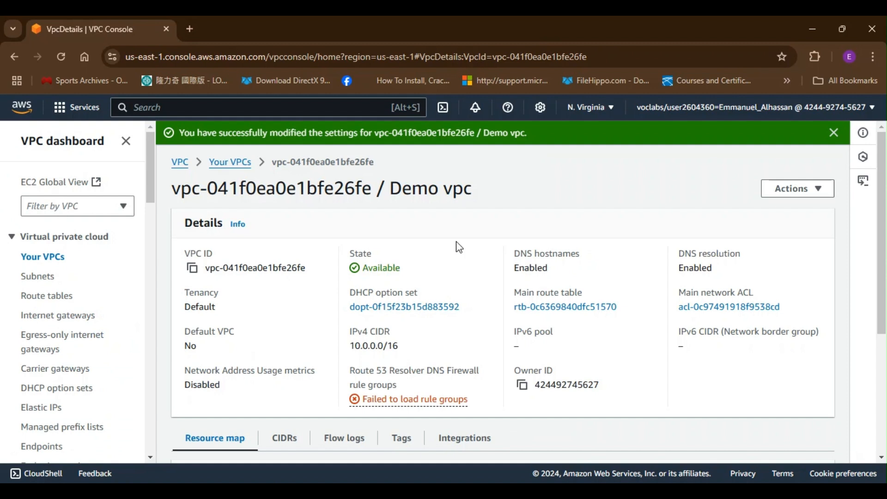
Step: Examine the details of Demo vpc, including its state, DNS settings, IPv4 CIDR and main route table
scroll(458, 247, down, 1)
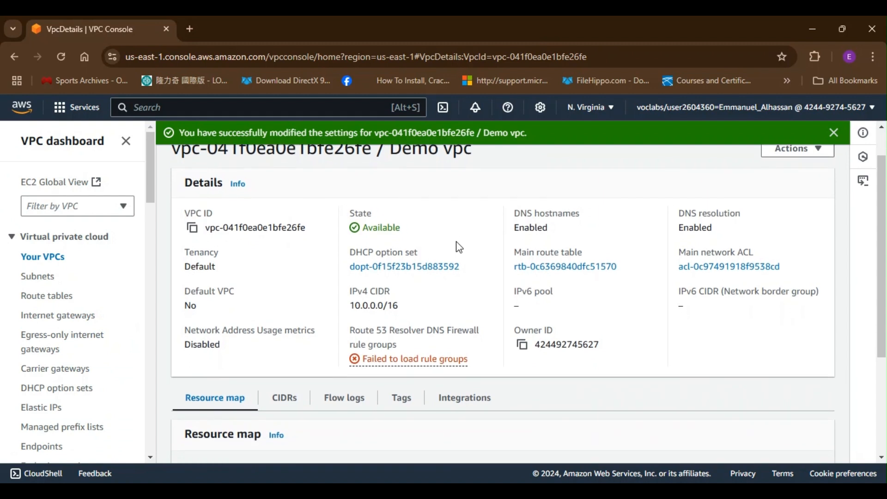
scroll(459, 247, up, 1)
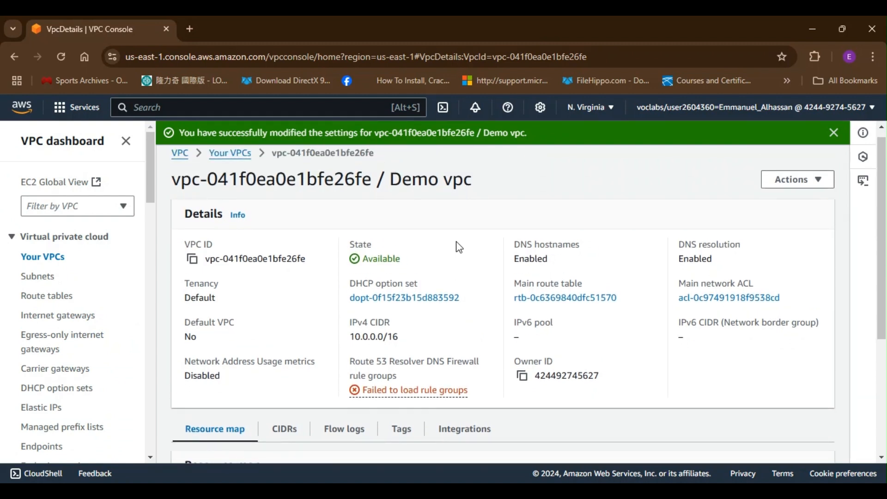
scroll(459, 247, up, 1)
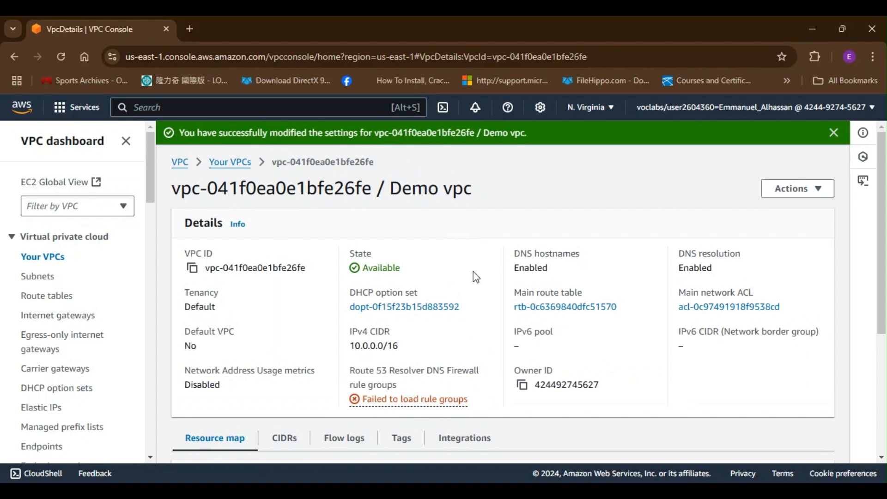
scroll(402, 359, down, 1)
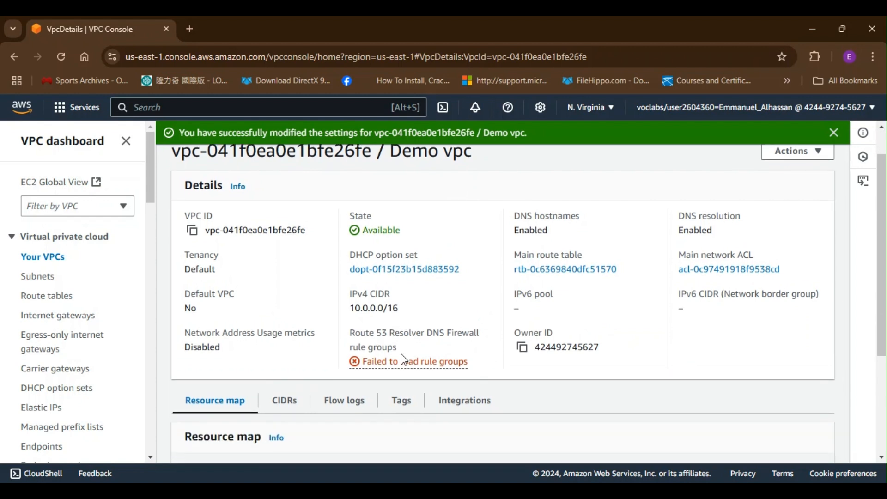
scroll(467, 196, up, 1)
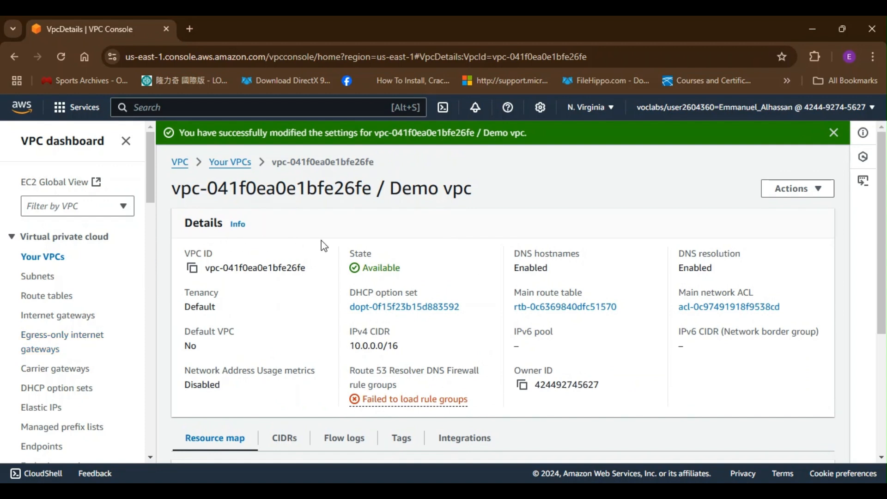
scroll(379, 224, down, 1)
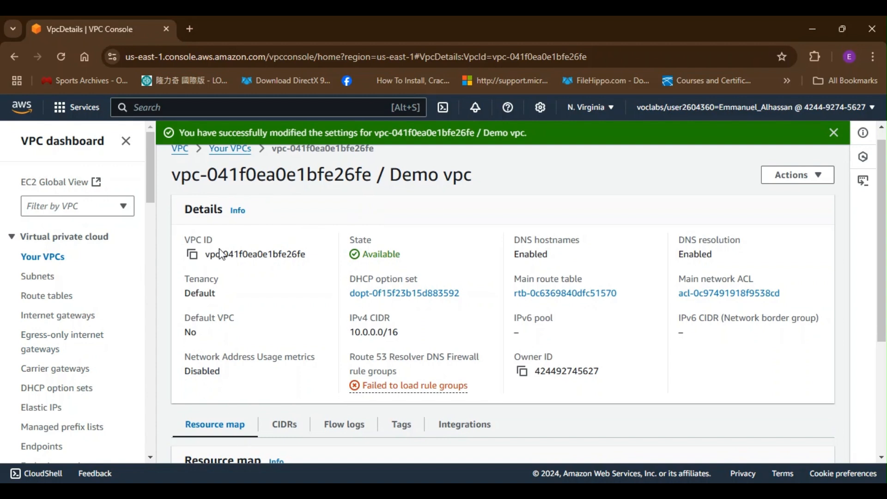
Step: Go to the subnets and create the subnet named public subnet with the IPv4 subnet CIDR block 10.0.0.0/24
click(46, 279)
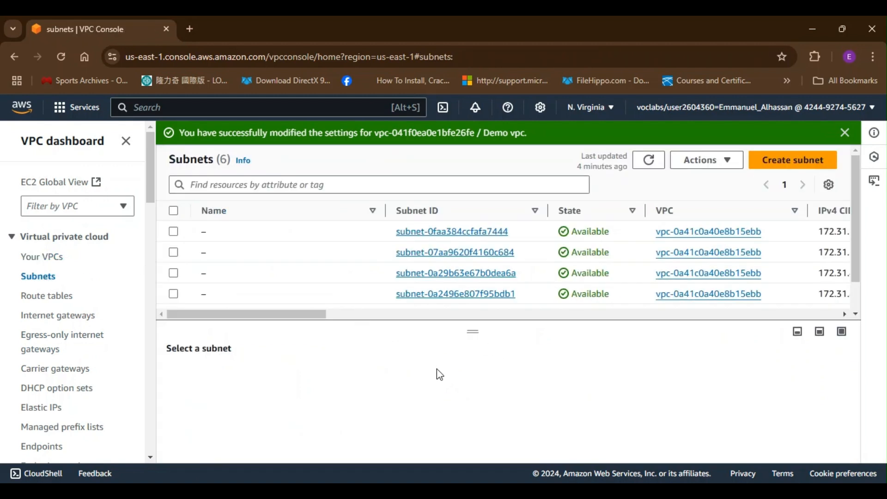
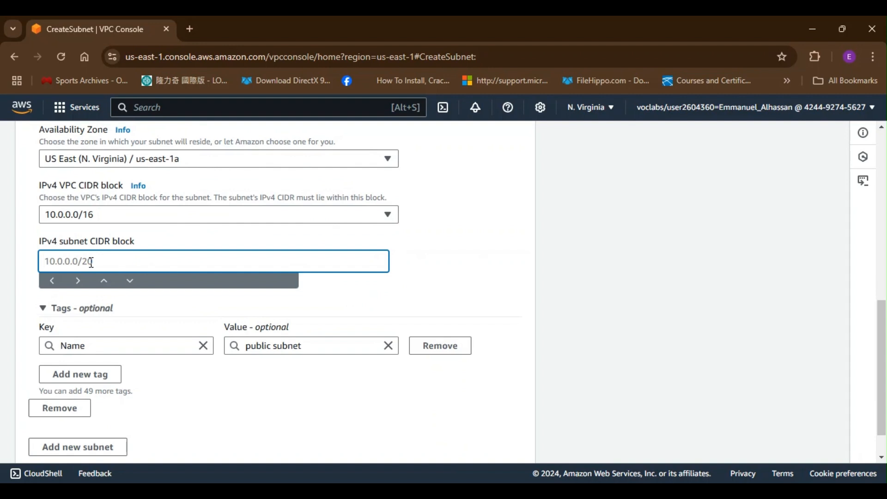
text(10.0.0.0/24)
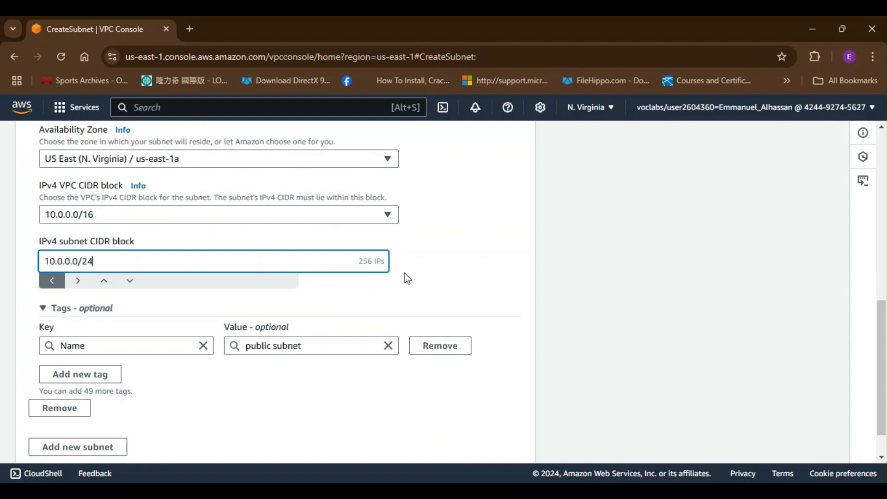
click(432, 272)
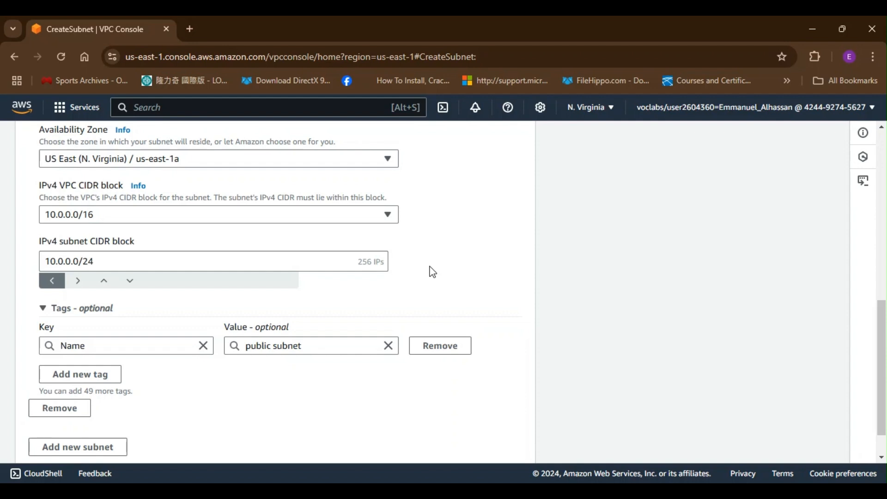
scroll(432, 272, down, 1)
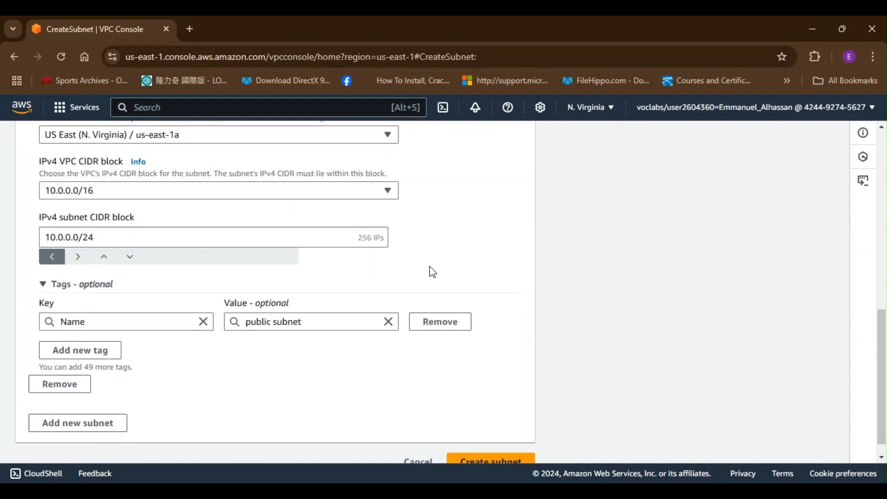
scroll(432, 271, down, 1)
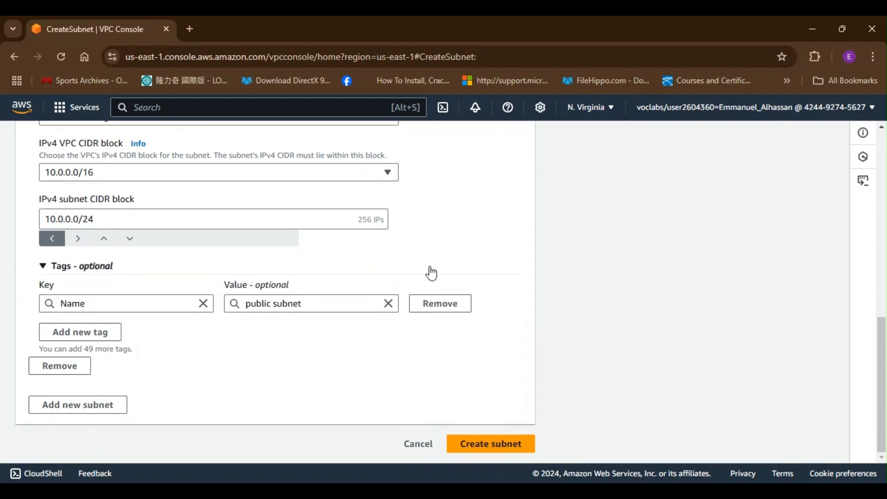
click(481, 444)
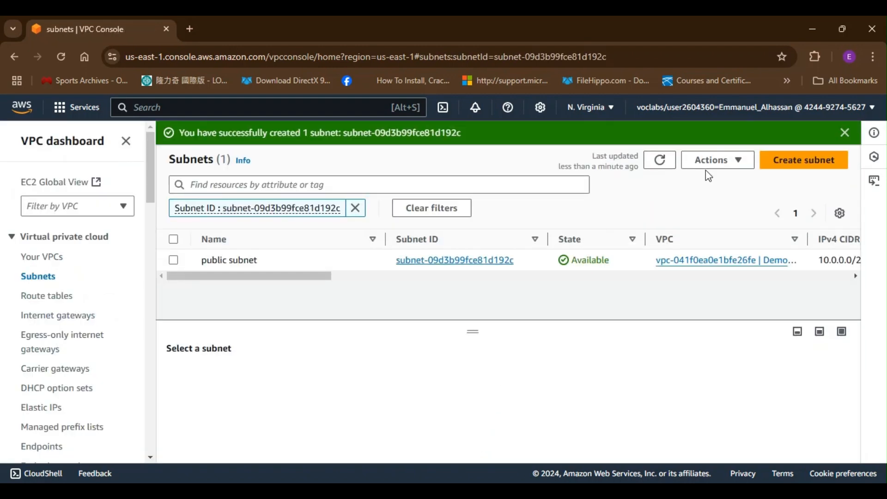
Step: Select the public subnet and examine its details, such as Availability Zone, VPC, and auto-assign IP settings
click(714, 159)
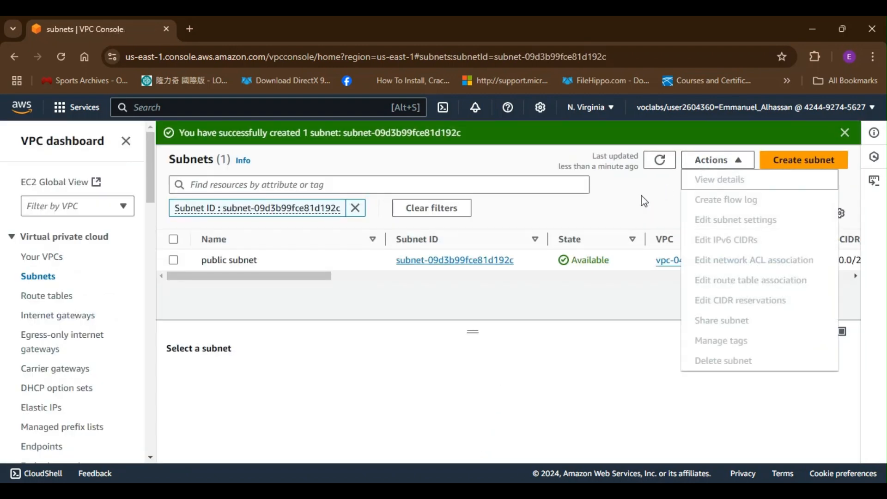
click(521, 358)
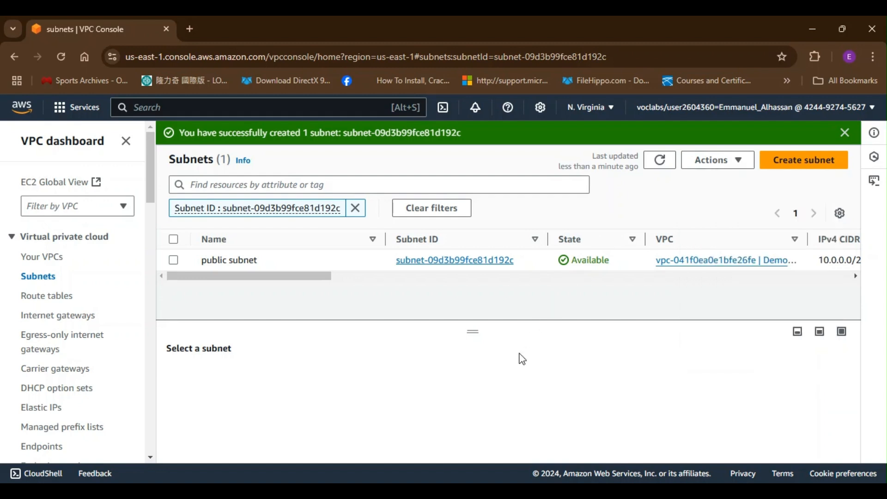
click(173, 261)
scroll(586, 347, down, 2)
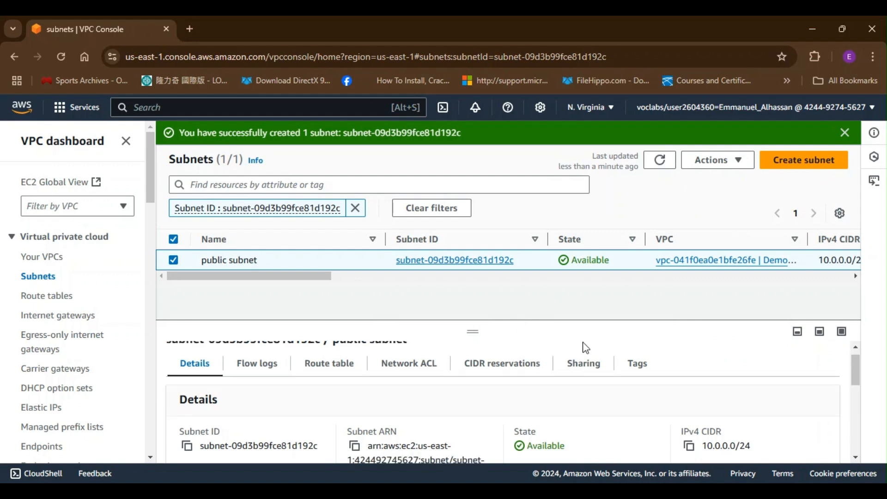
scroll(584, 346, down, 1)
scroll(554, 368, down, 1)
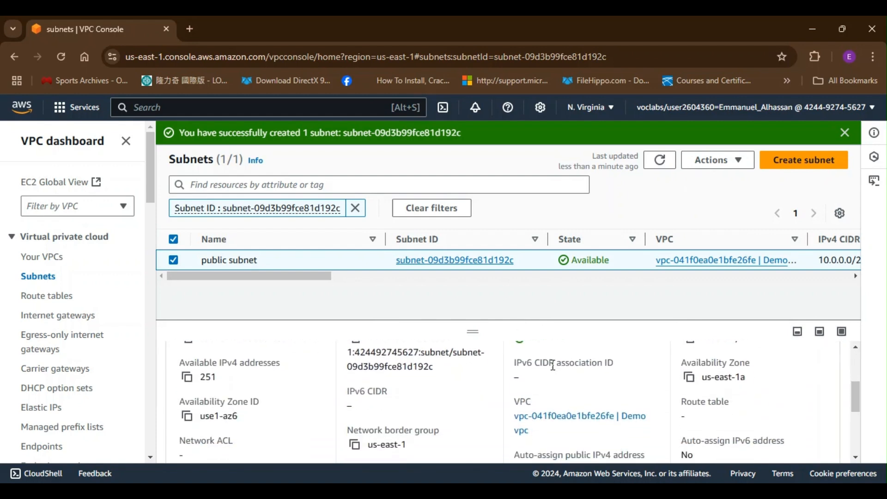
scroll(448, 383, down, 2)
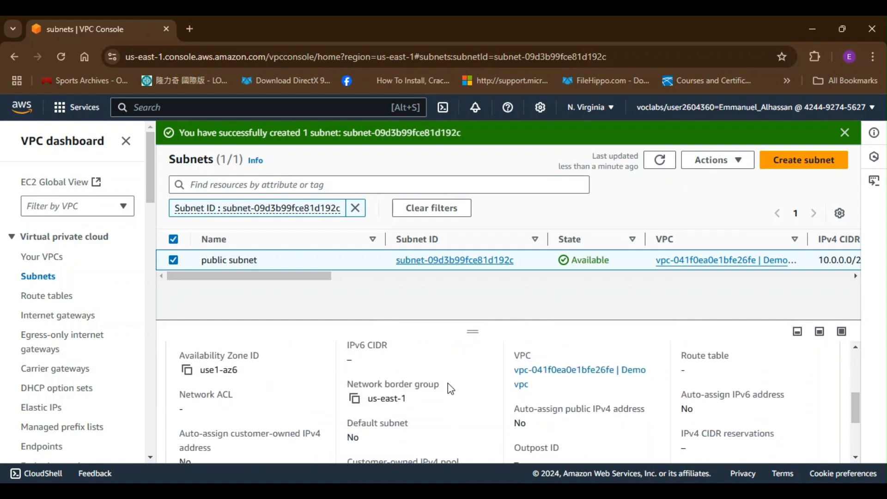
scroll(448, 383, down, 2)
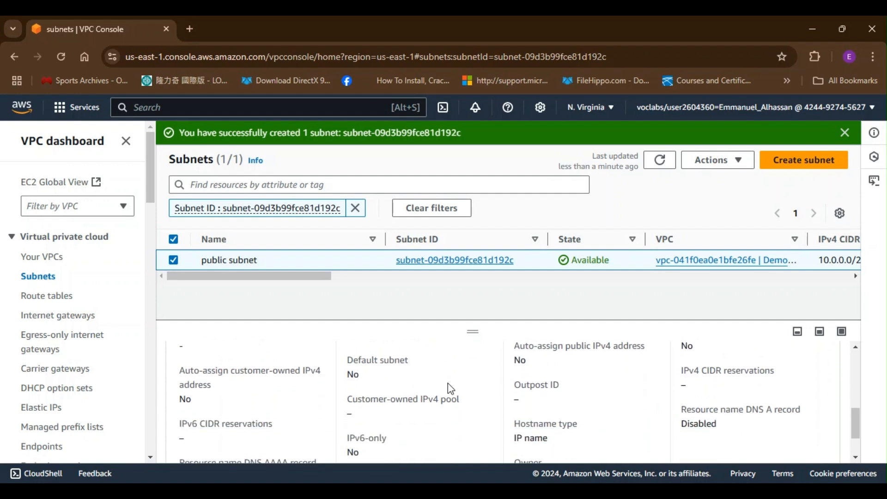
Step: Go to the internet gateways and create an internet gateway with the name tag Demo Internet Gateway
scroll(448, 383, up, 6)
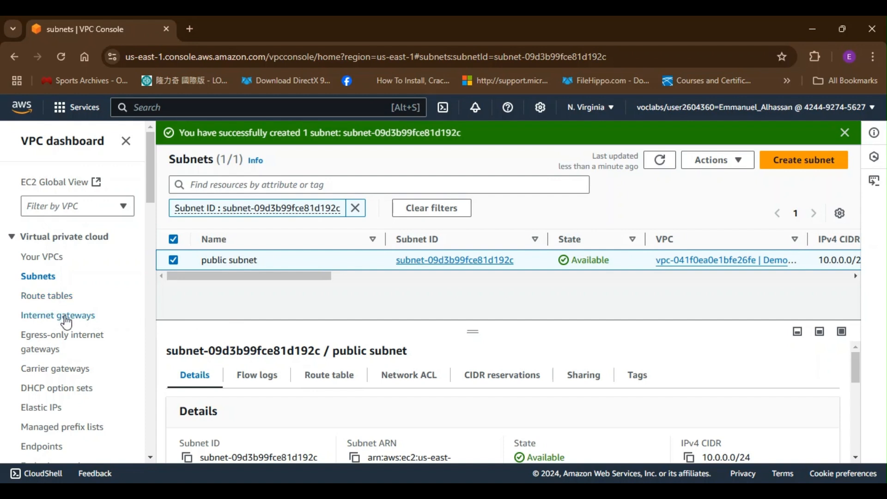
click(65, 316)
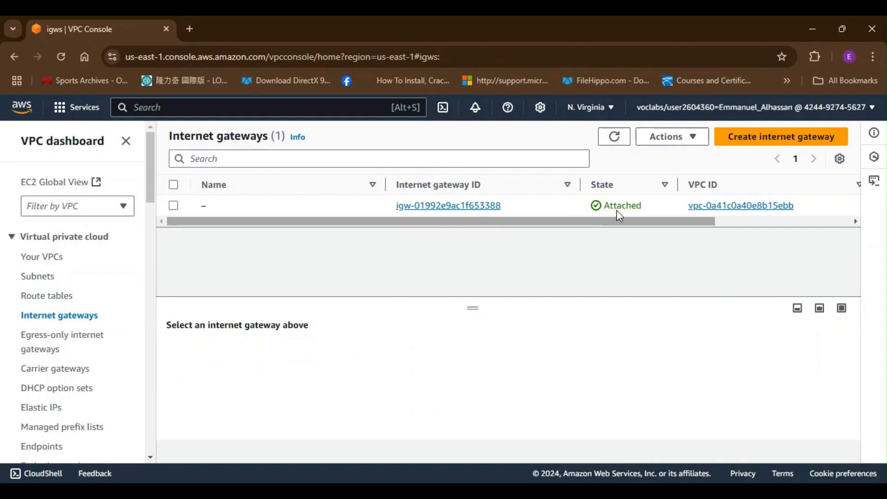
click(775, 140)
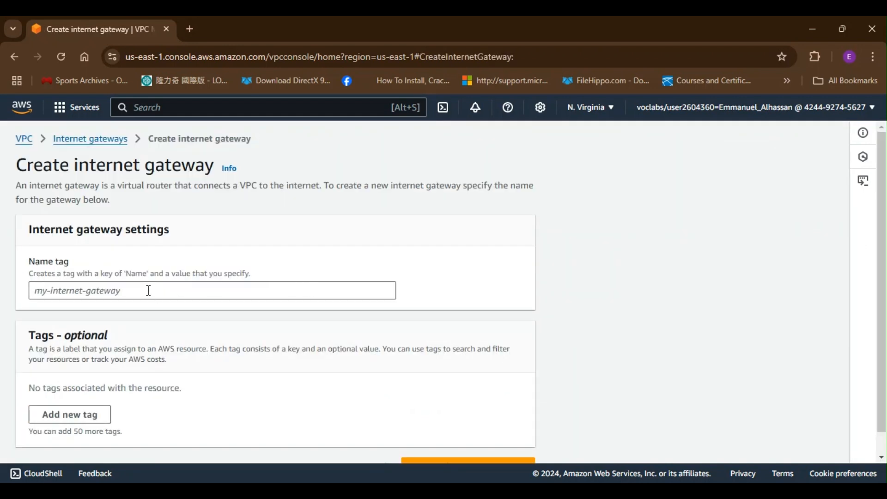
click(148, 291)
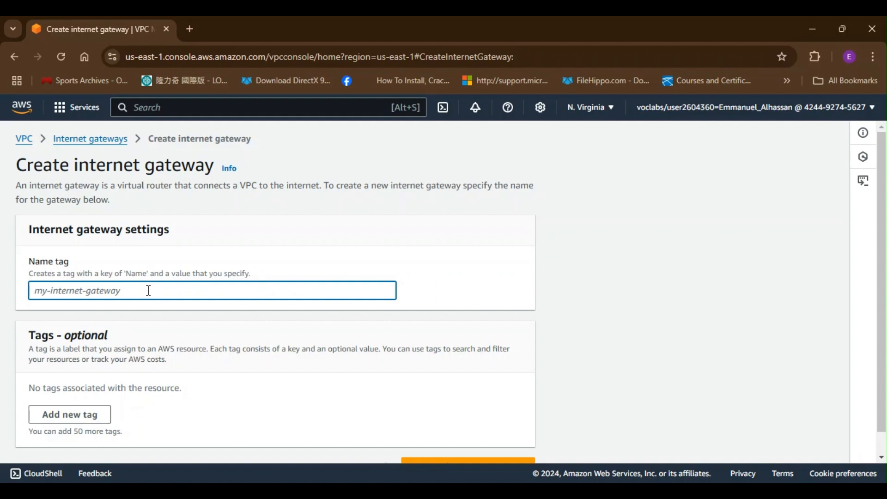
text(DEm)
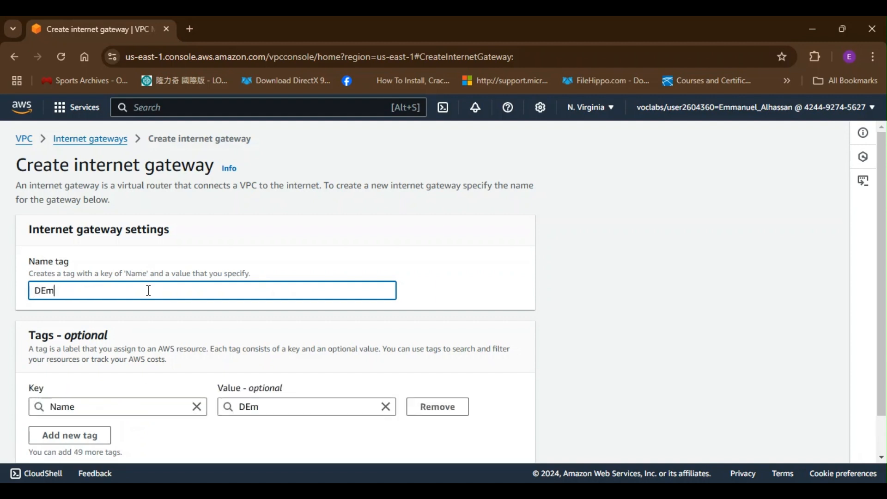
key(BackSpace)
key(BackSpace)
text(emo INtern)
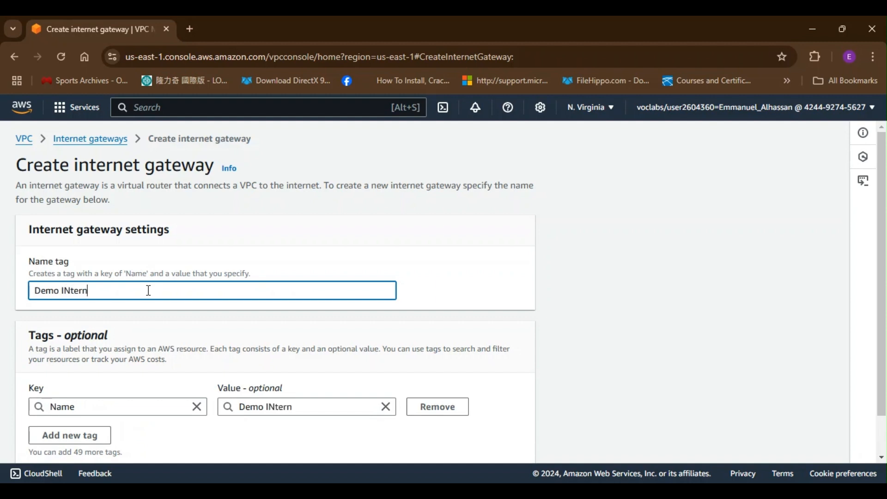
text(ter)
key(BackSpace)
key(BackSpace)
key(BackSpace)
key(BackSpace)
key(BackSpace)
key(BackSpace)
key(BackSpace)
text(nternet Gateway)
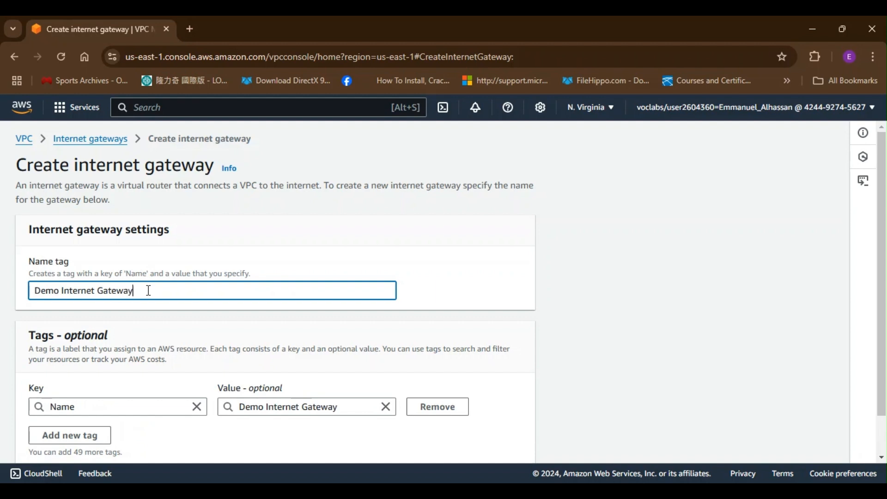
click(296, 262)
scroll(421, 250, down, 1)
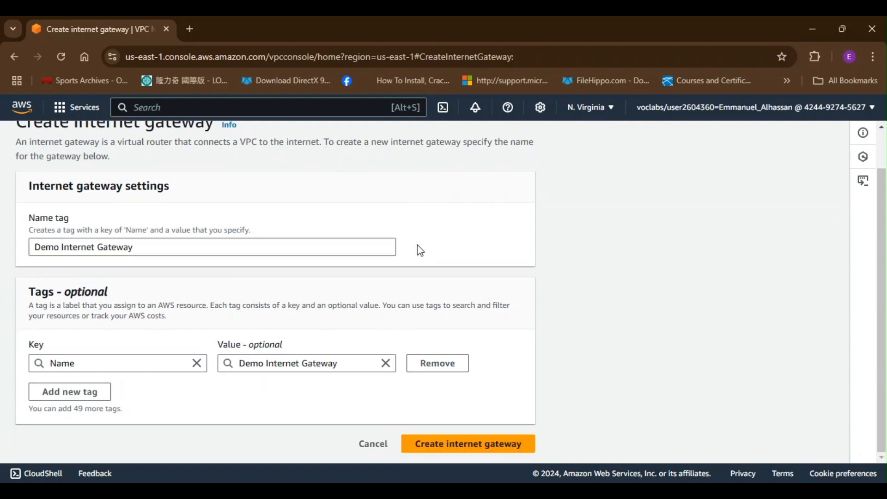
click(463, 443)
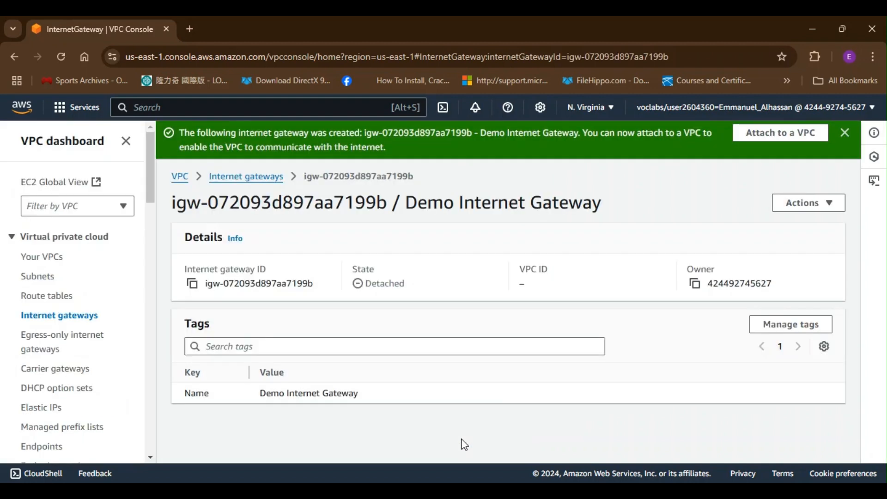
Step: Attach Demo Internet Gateway to Demo vpc
click(798, 205)
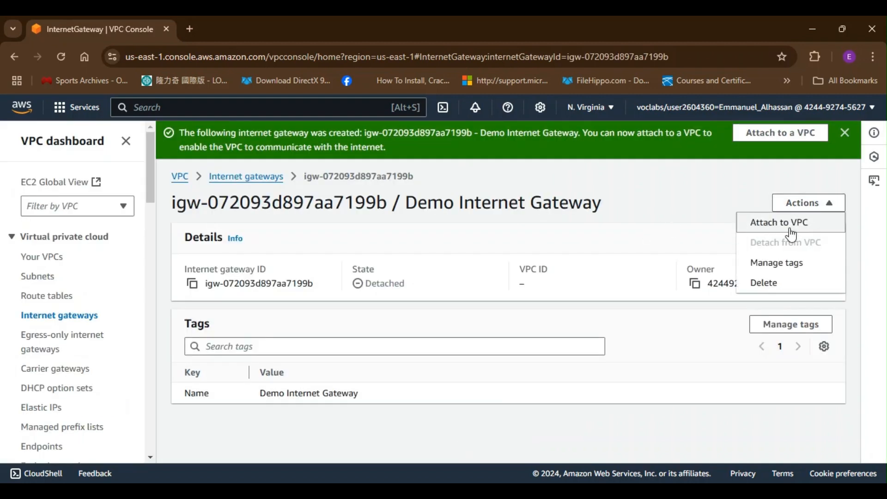
click(790, 226)
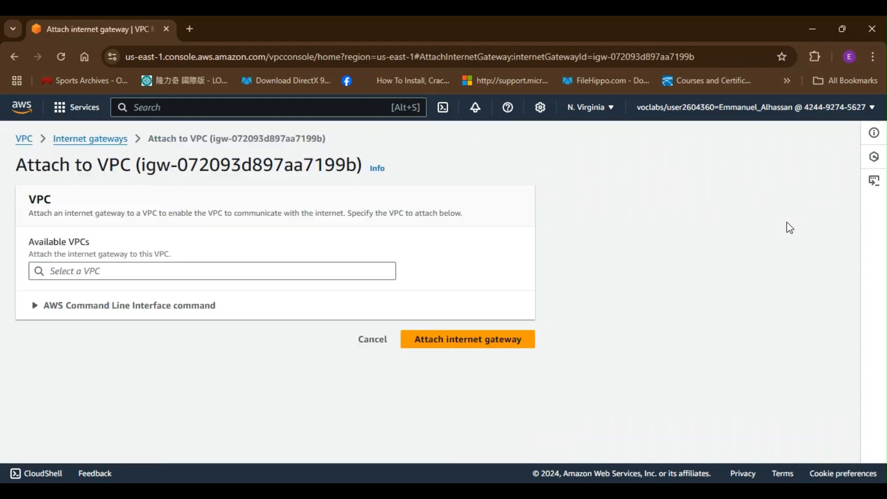
click(281, 269)
click(233, 297)
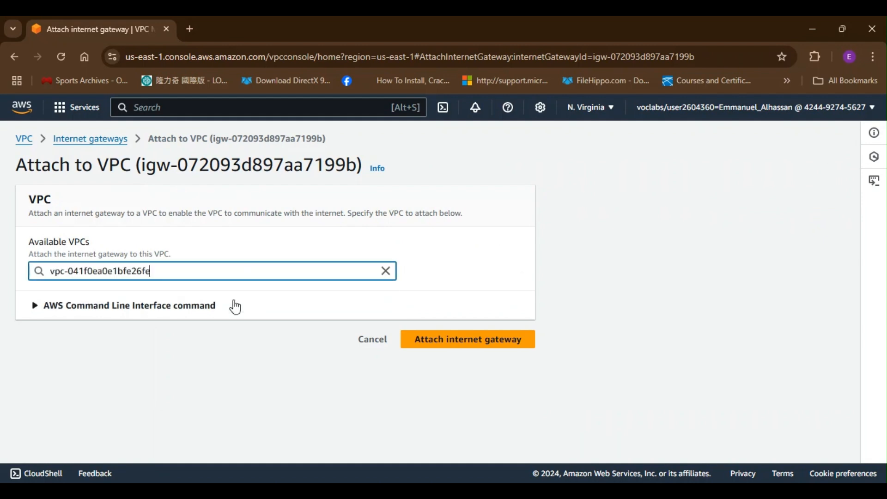
click(457, 341)
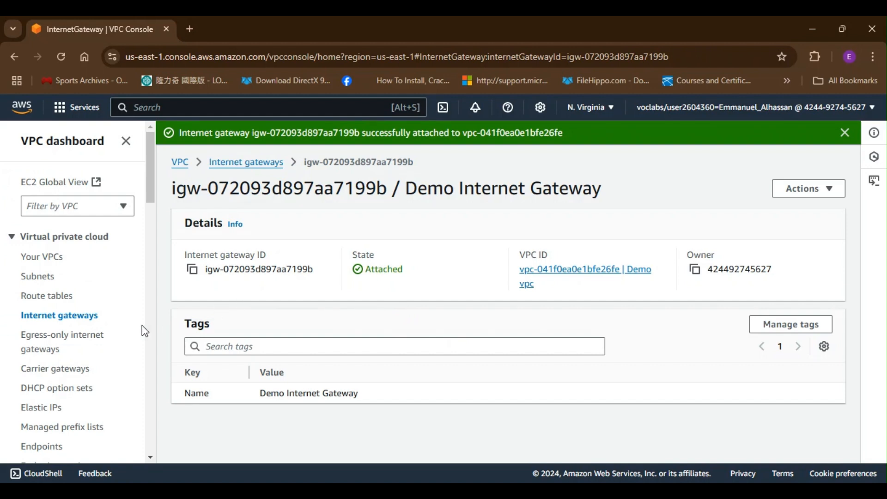
Step: Go to the route tables and create a route table named public route table in Demo vpc
click(64, 297)
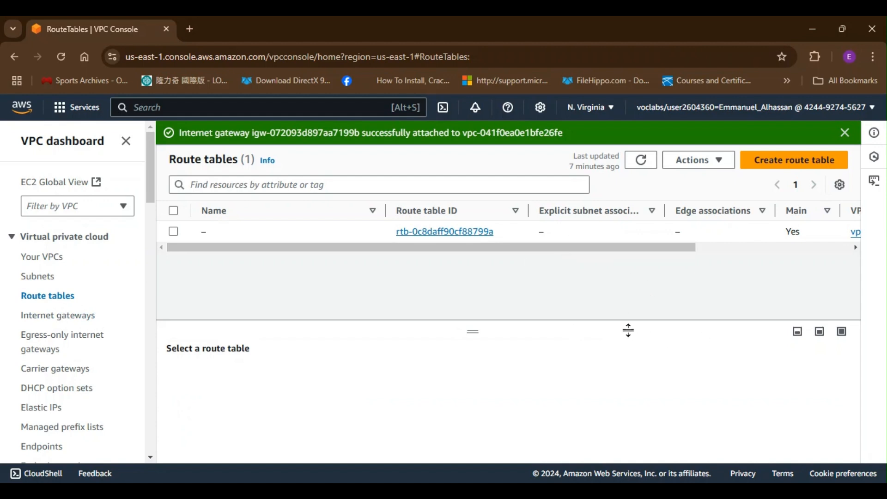
drag(479, 337, 503, 431)
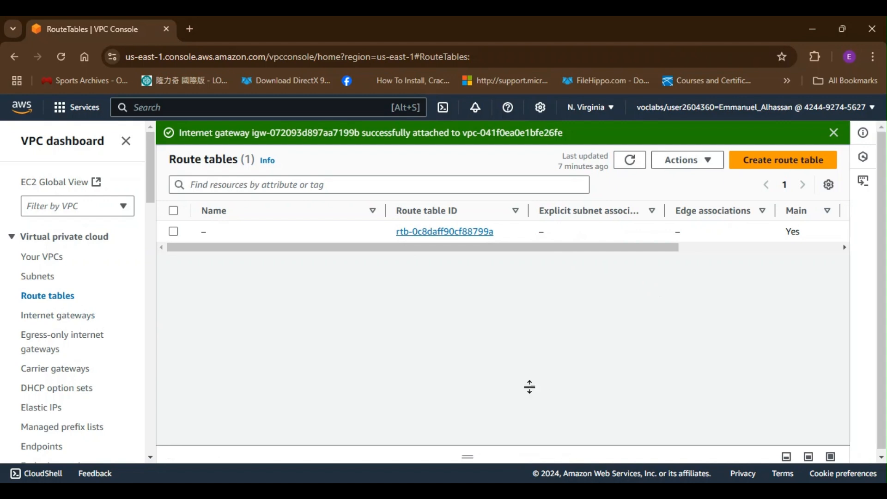
scroll(602, 237, right, 5)
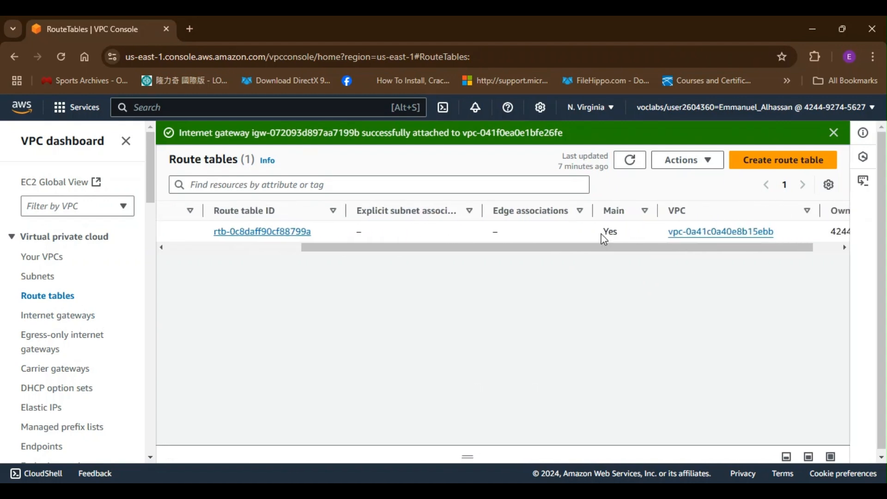
scroll(603, 238, right, 2)
scroll(604, 238, left, 7)
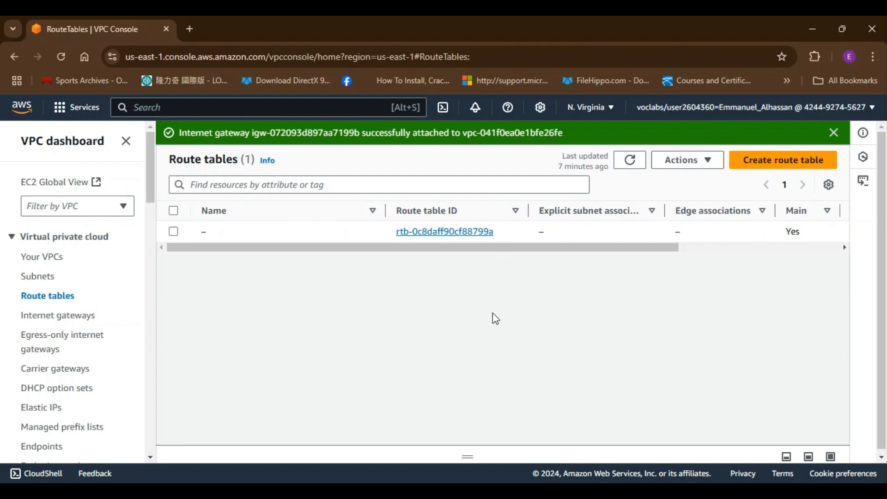
click(762, 161)
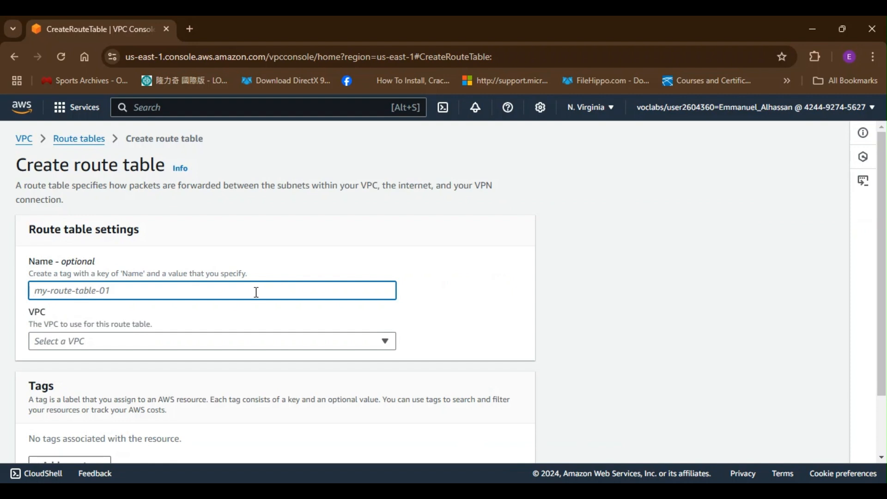
text(public)
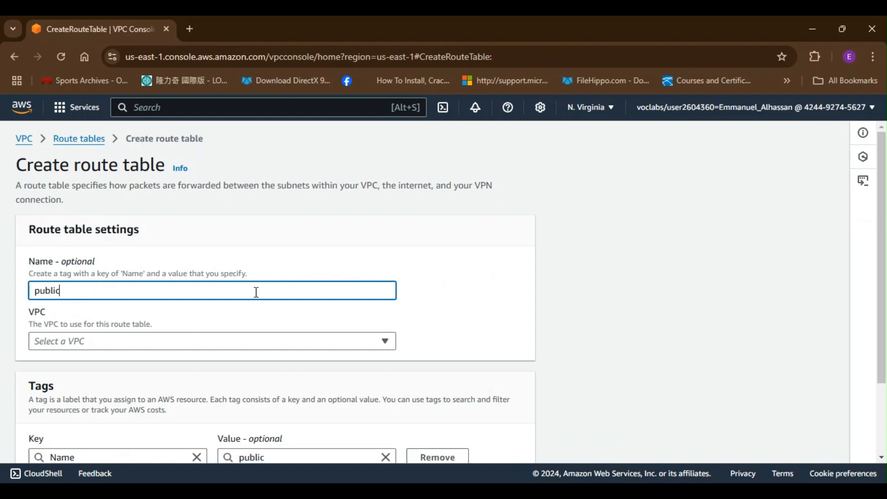
text( route tabb)
key(BackSpace)
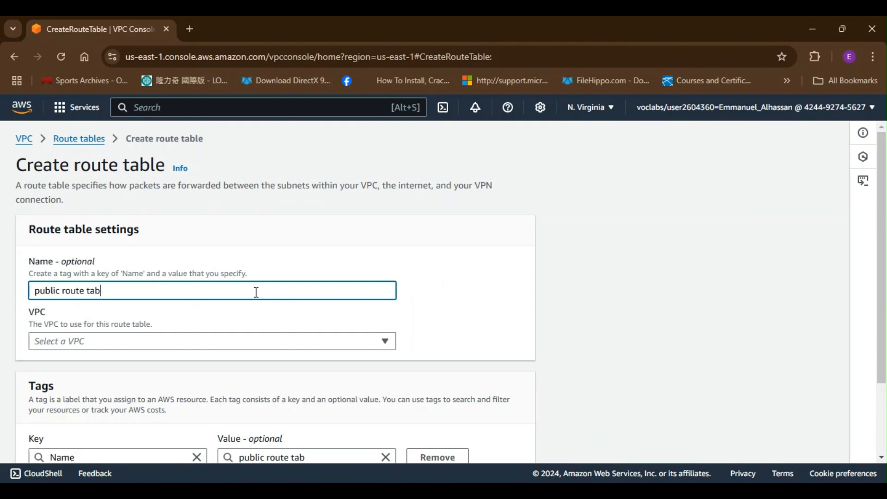
text(le)
click(261, 349)
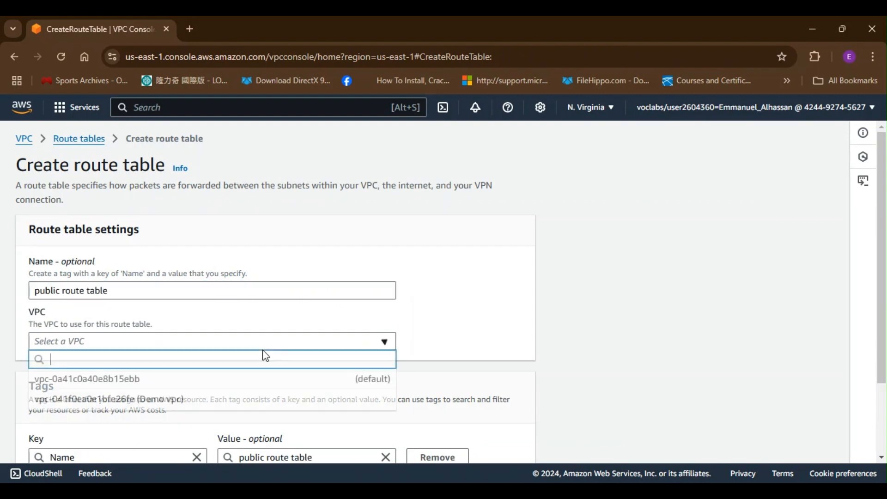
click(256, 400)
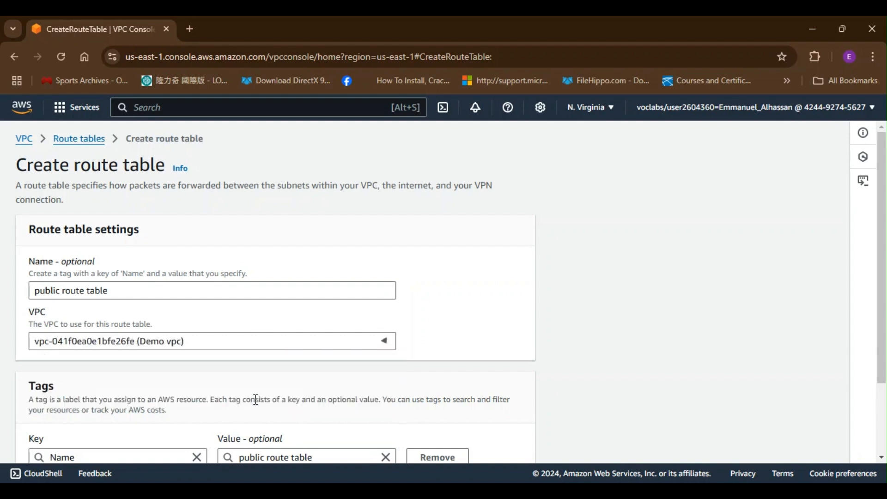
scroll(487, 279, down, 2)
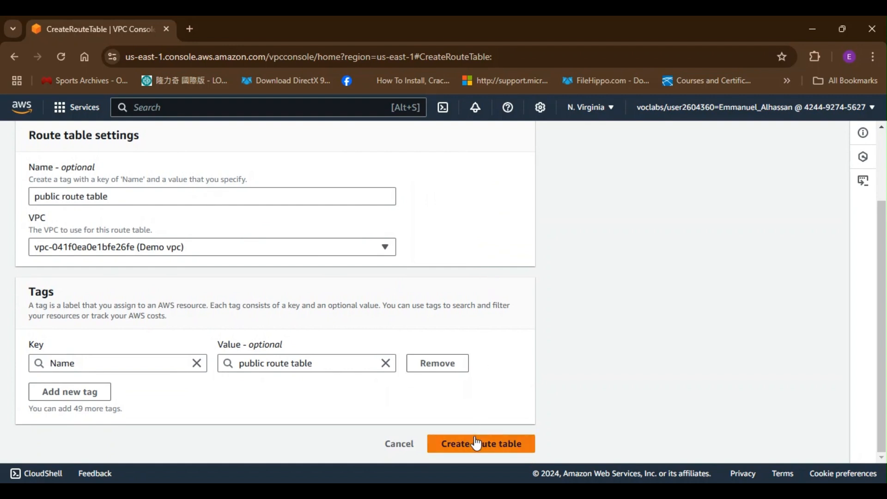
click(477, 443)
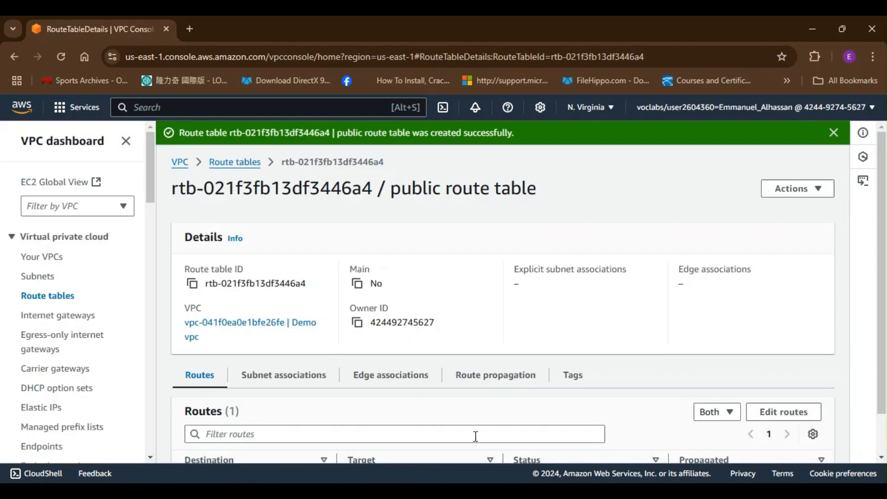
Step: Add a route to the public route table with destination 0.0.0.0/0 and Demo Internet Gateway as target, and save the changes
scroll(477, 287, down, 1)
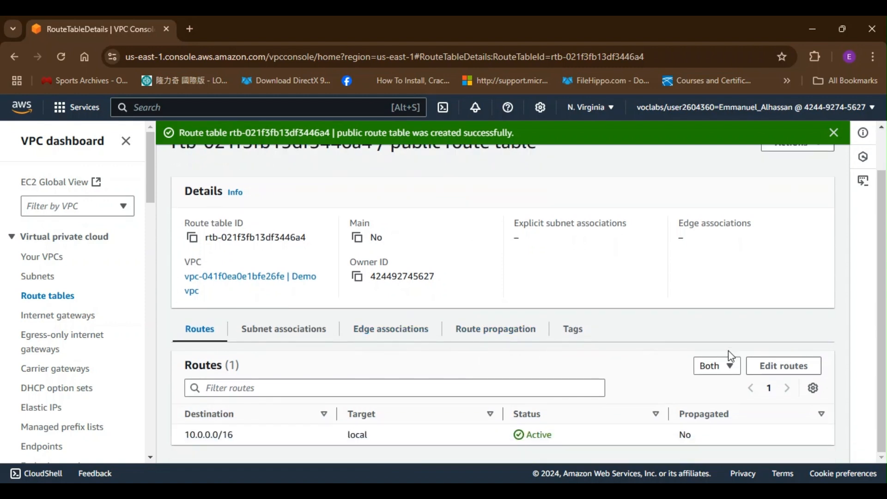
click(776, 366)
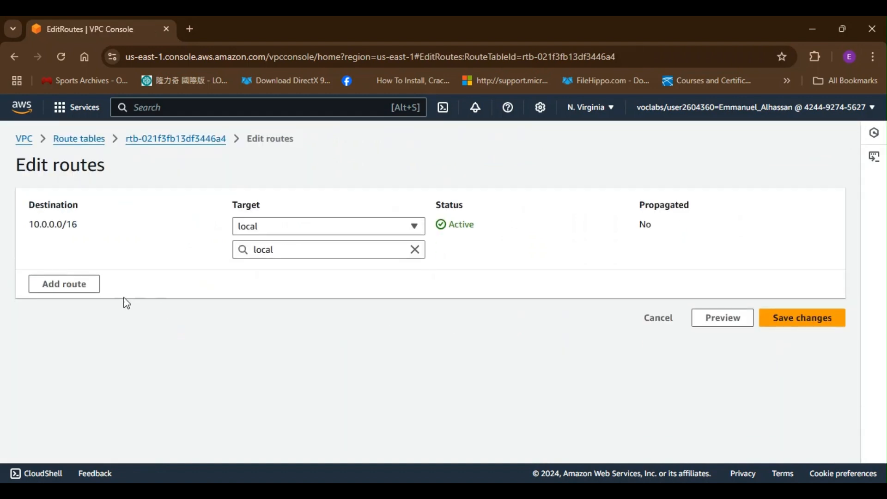
click(79, 286)
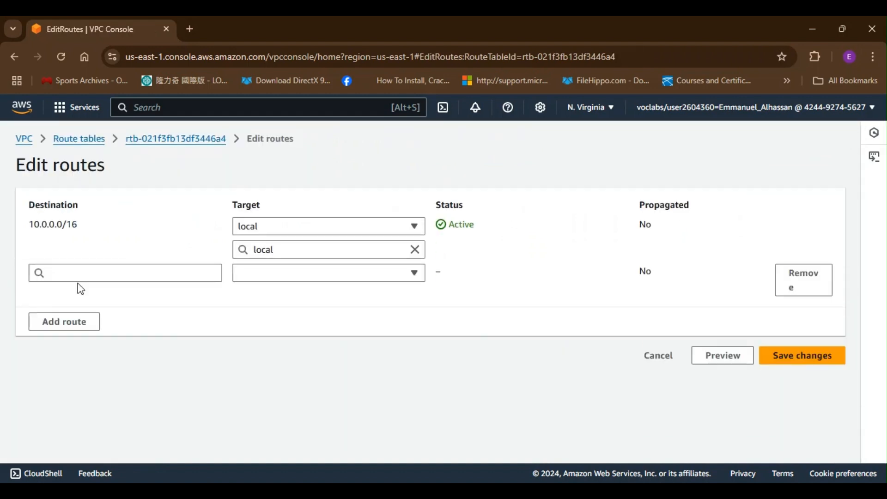
click(100, 276)
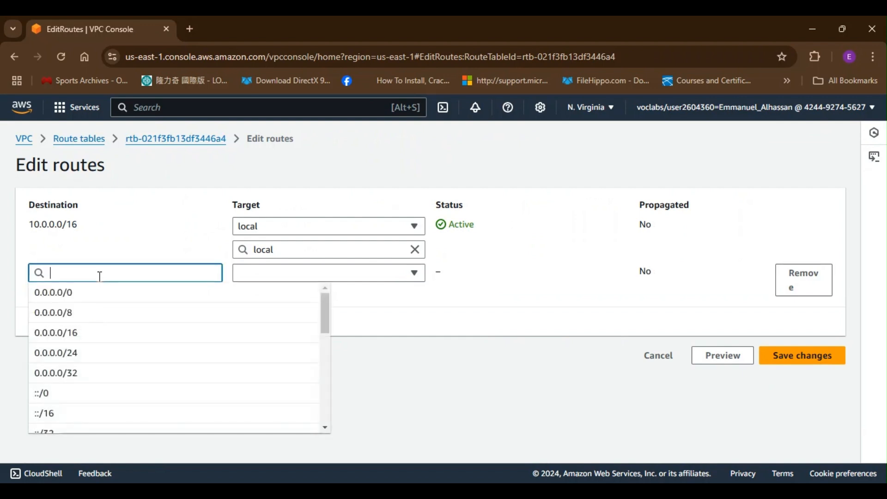
click(105, 301)
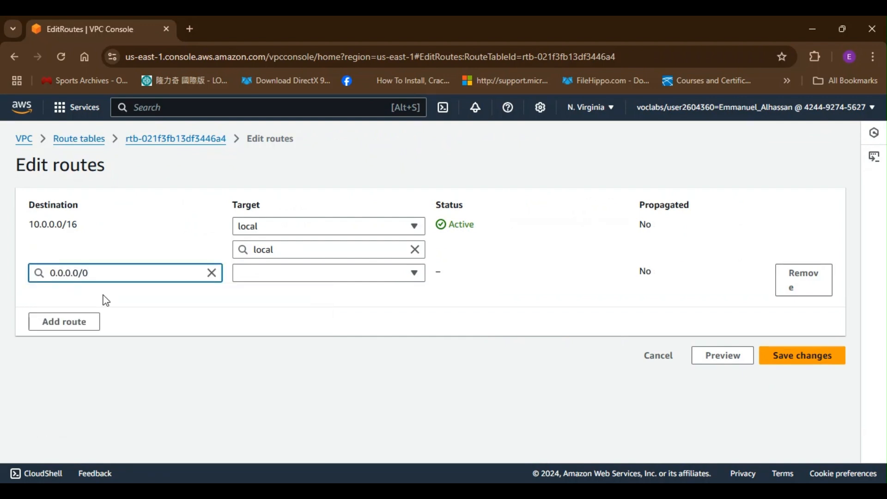
click(337, 278)
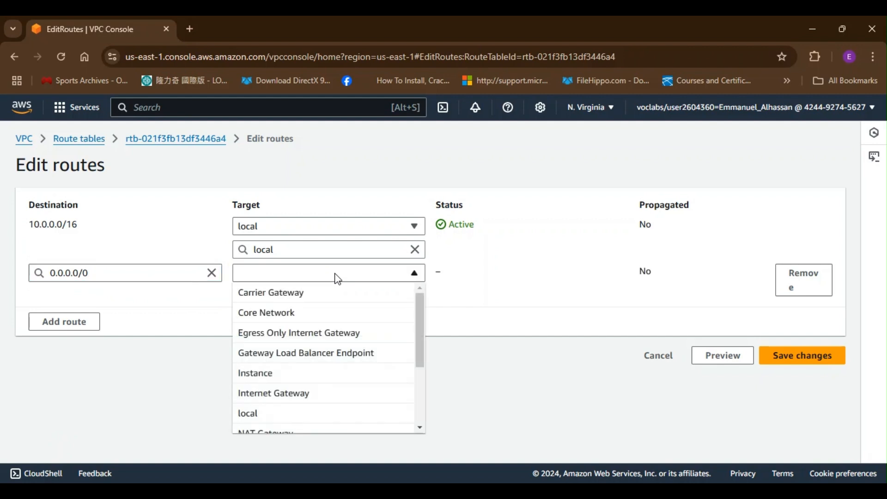
click(312, 392)
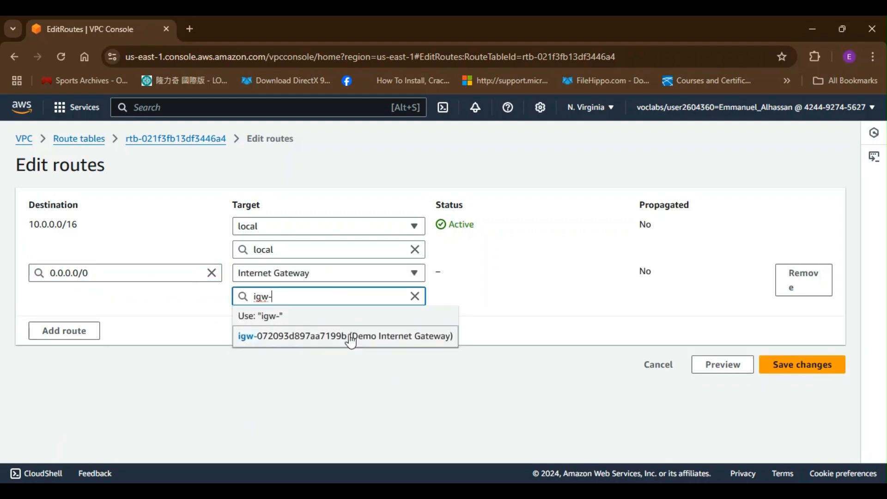
click(349, 337)
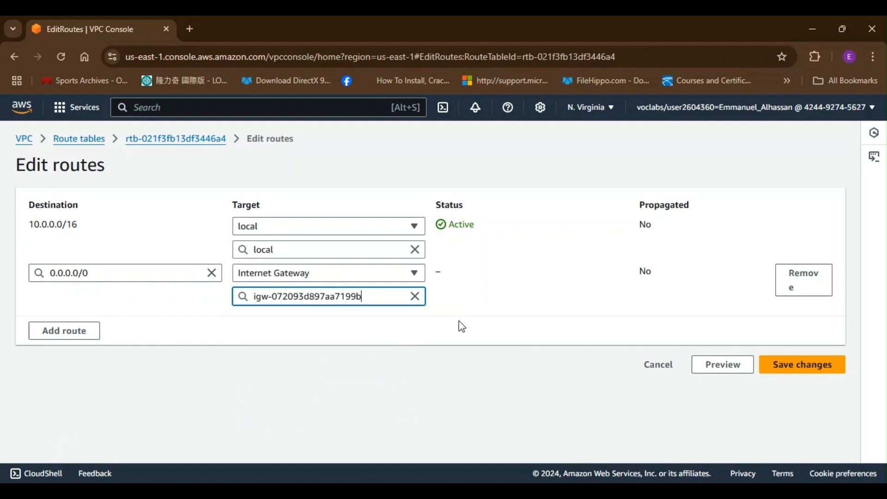
click(776, 362)
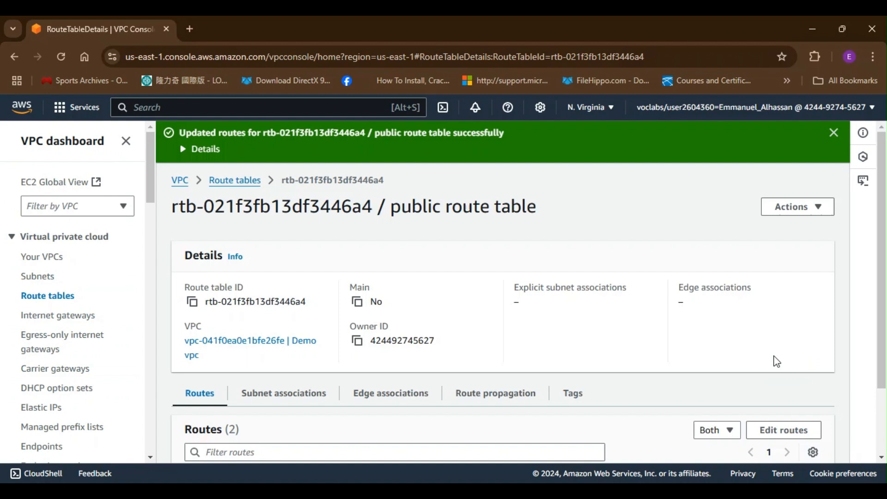
scroll(527, 318, down, 1)
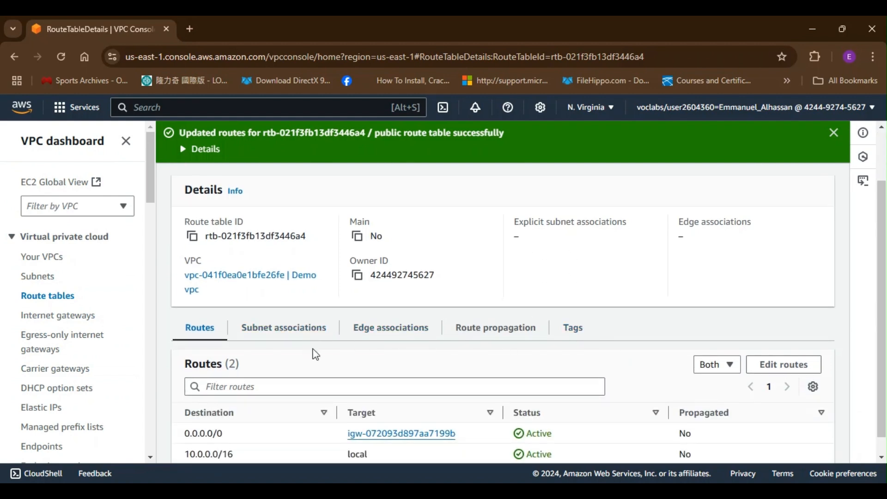
scroll(315, 358, down, 1)
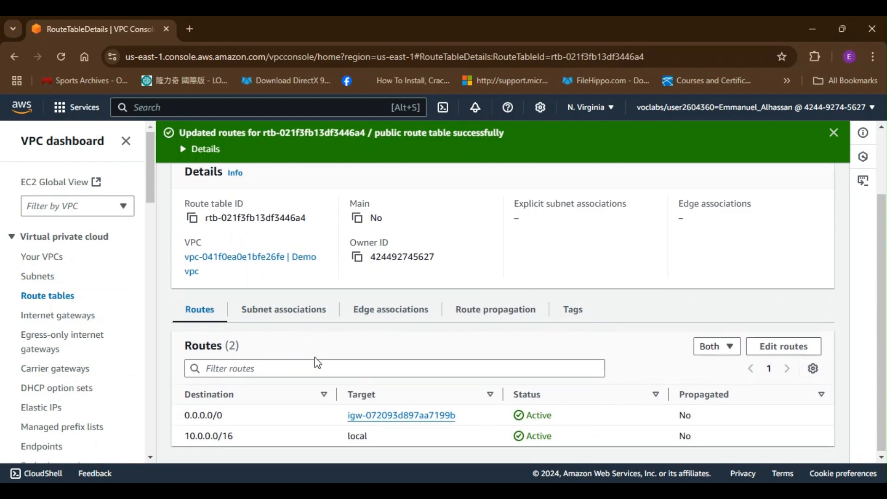
Step: Associate the public subnet with the public route table and save the associations
click(298, 314)
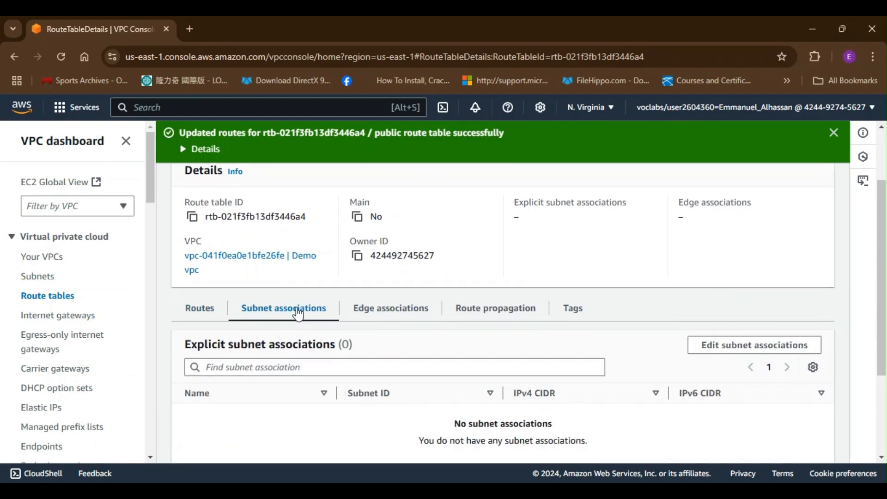
click(740, 346)
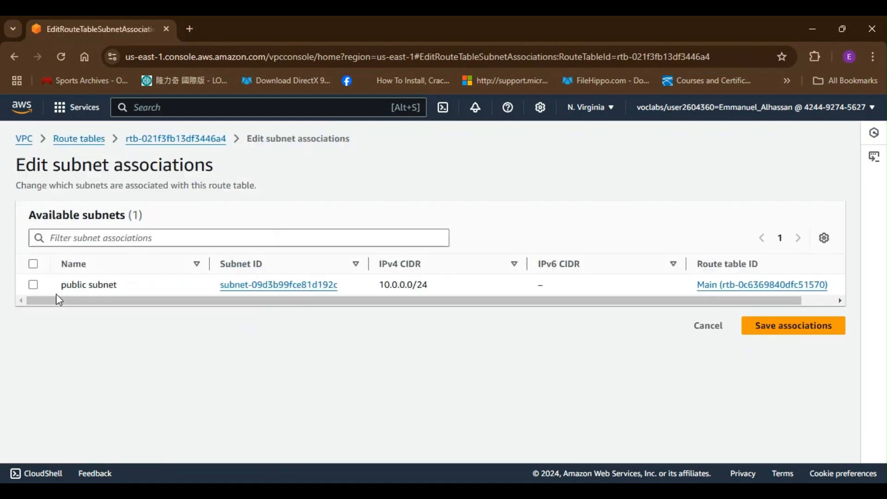
click(32, 285)
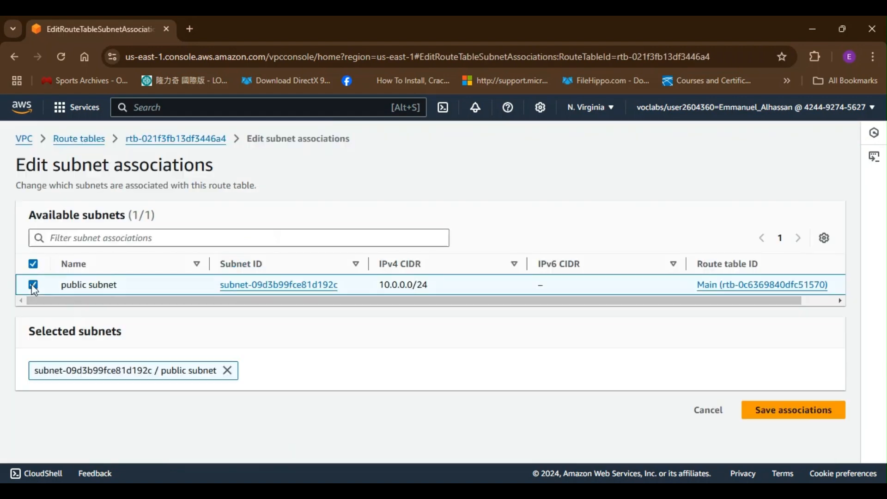
click(783, 411)
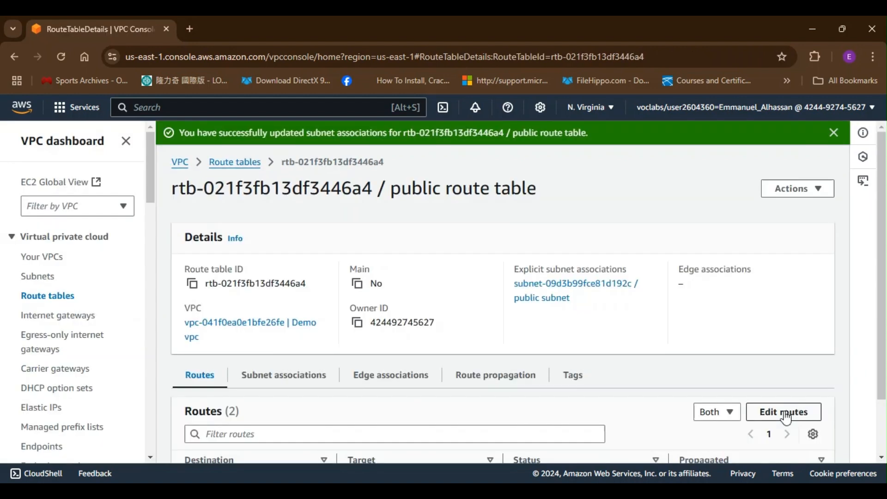
scroll(450, 317, down, 2)
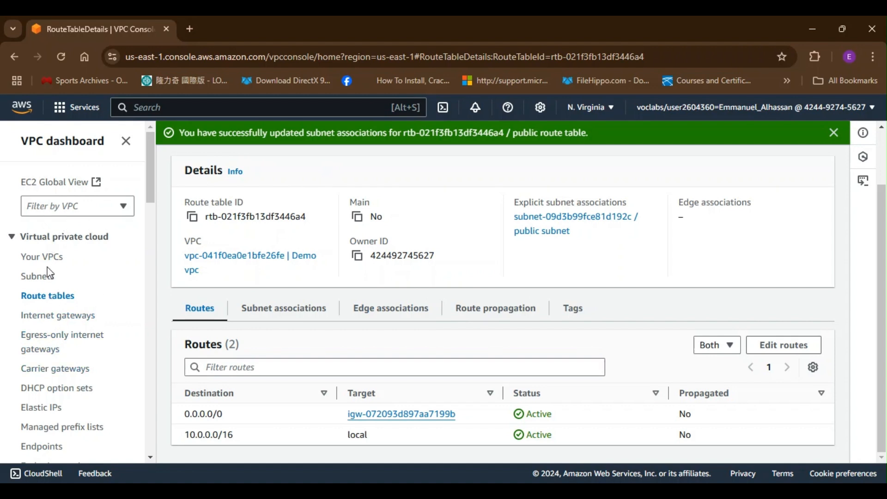
Step: Go to the subnets and start creating a new subnet in Demo vpc
click(38, 276)
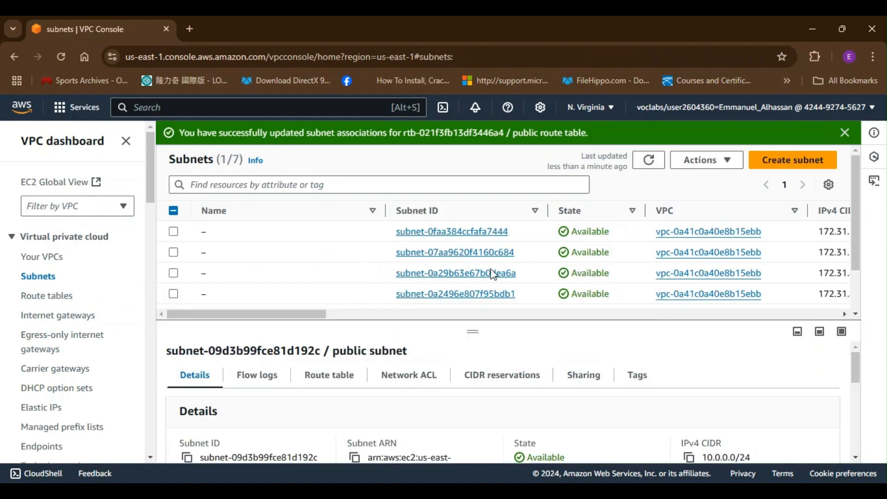
click(795, 161)
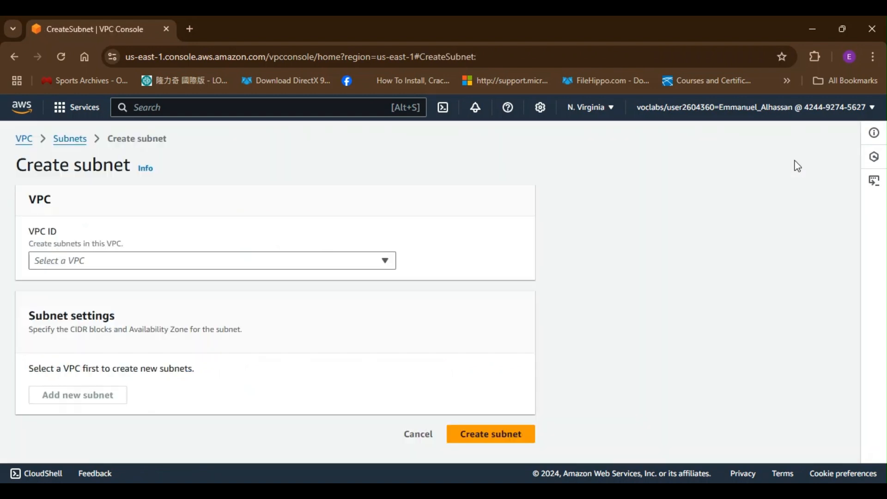
click(258, 260)
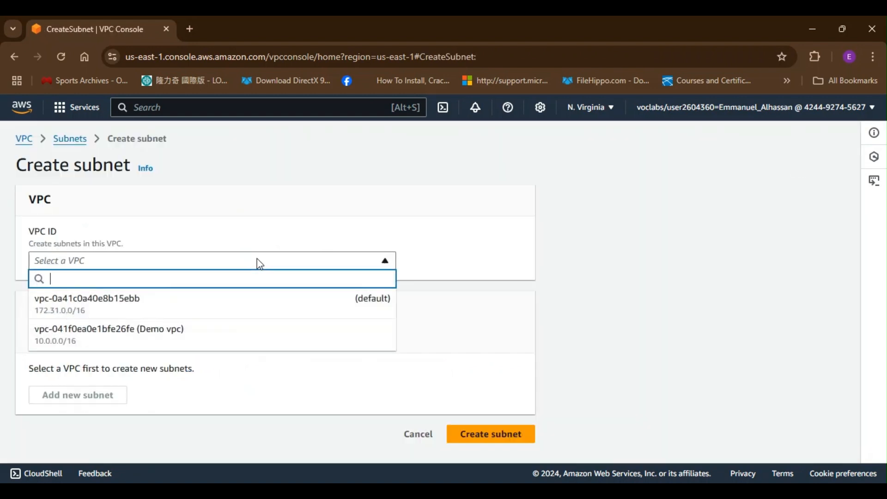
click(268, 330)
scroll(464, 303, down, 2)
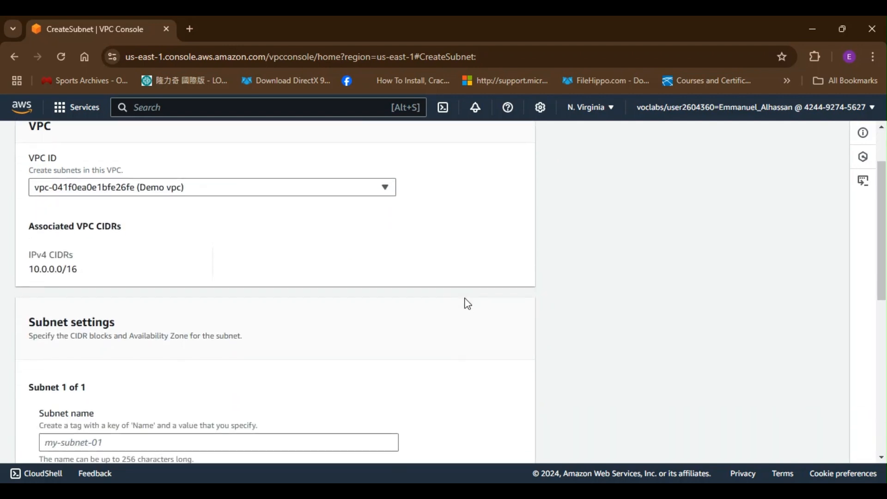
scroll(467, 304, up, 2)
scroll(467, 303, down, 4)
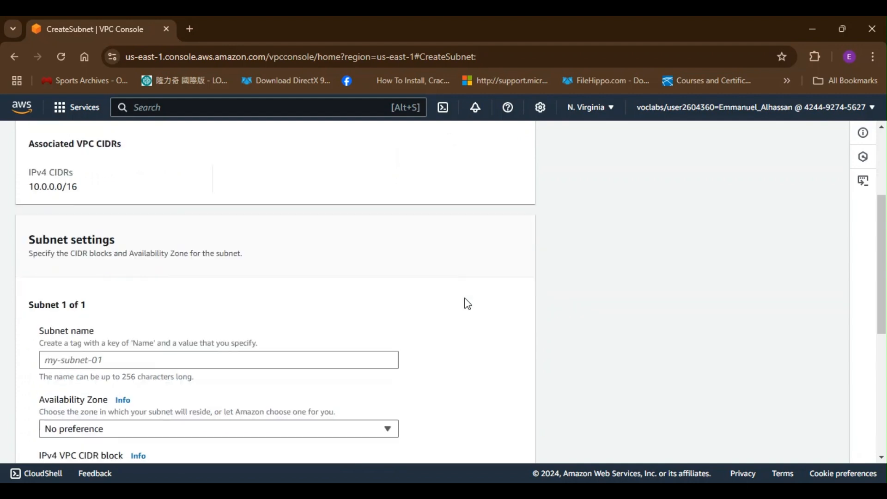
scroll(468, 304, up, 3)
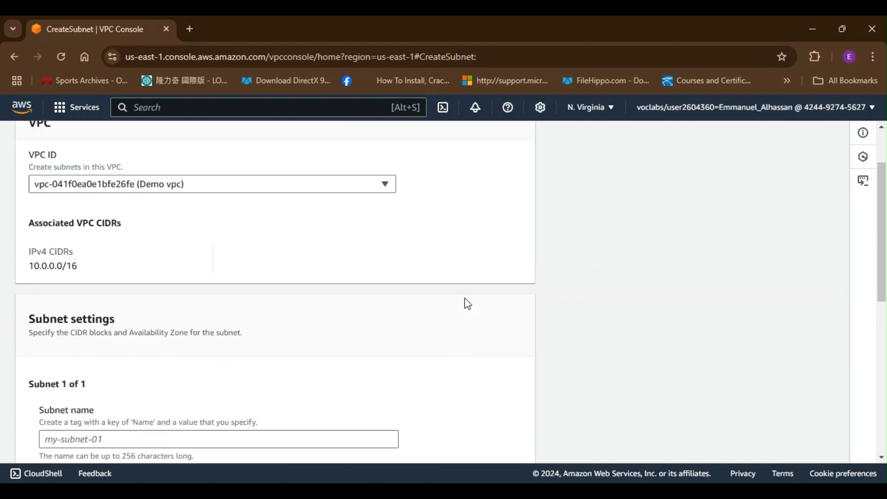
scroll(467, 304, down, 4)
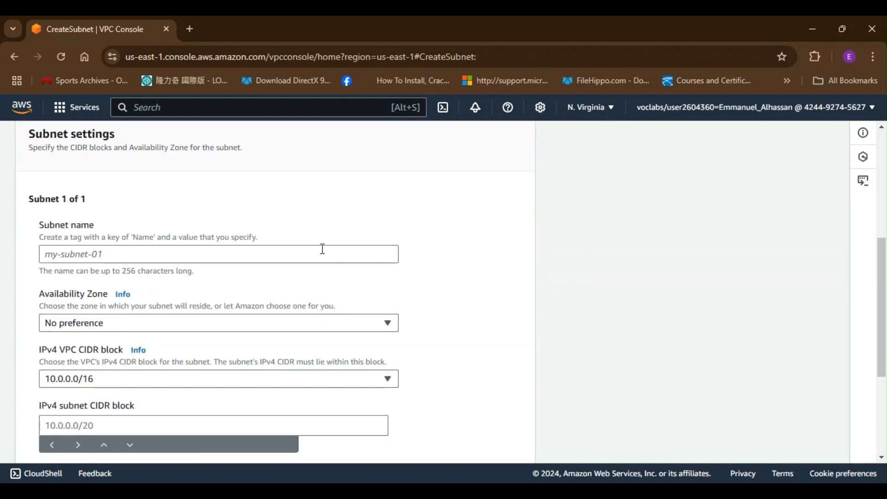
Step: Name the new subnet Private subnet and set its availability zone to US East (N. Virginia) / us-east-1a
click(322, 249)
text(Pri)
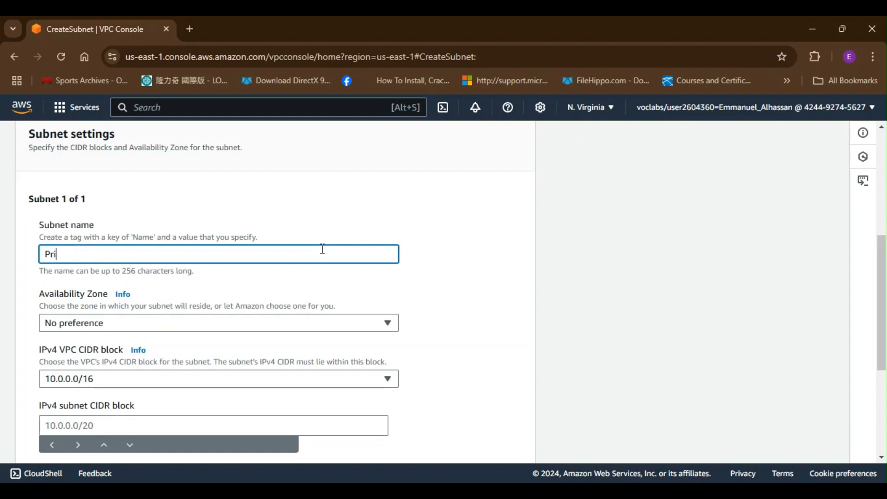
text(vate subnet)
scroll(433, 282, down, 3)
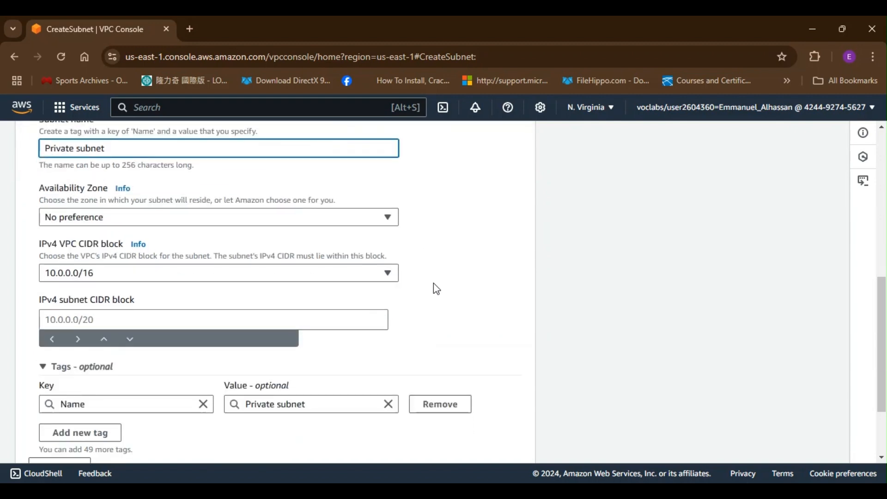
click(371, 207)
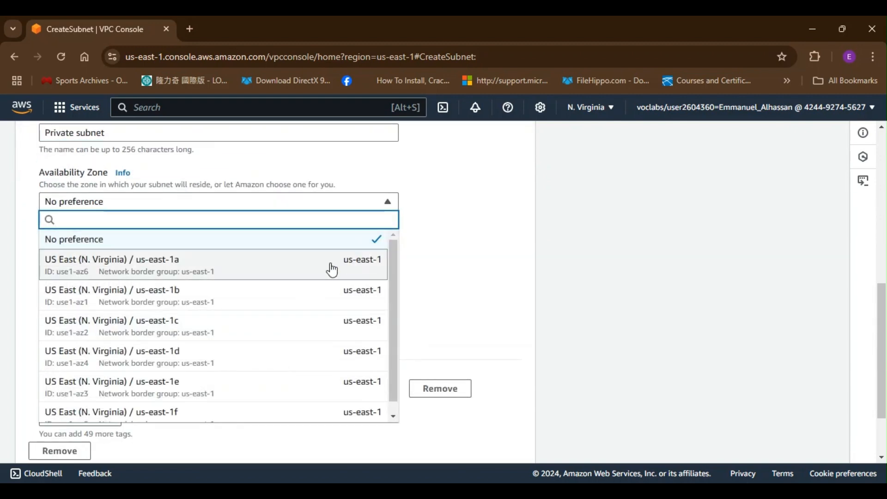
click(332, 270)
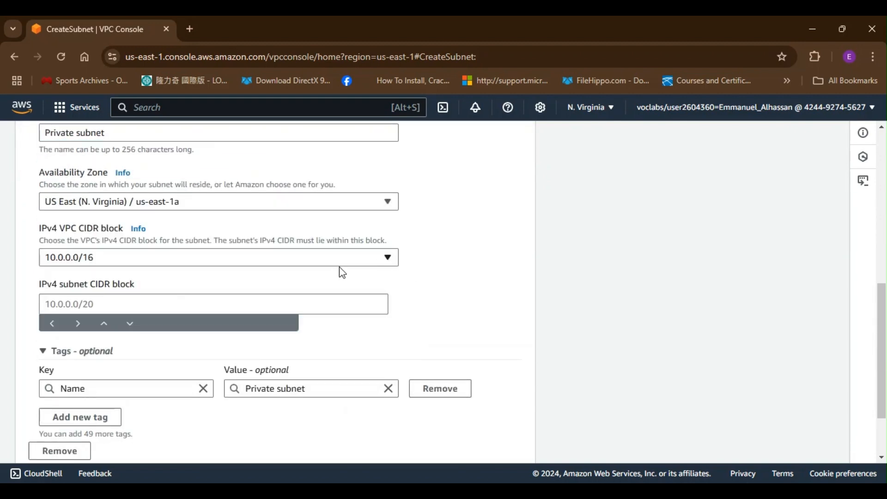
Step: Set the private subnet's IPv4 CIDR block to 10.0.2.0/23 and create the subnet
click(212, 301)
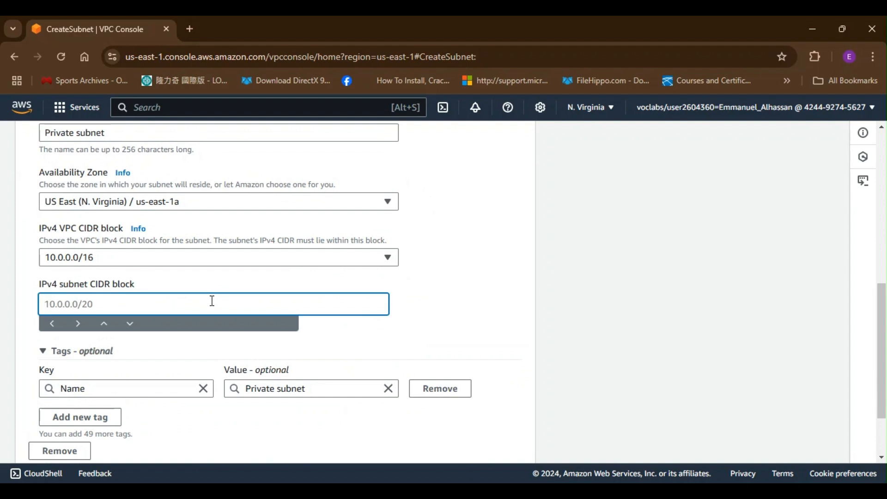
text(10.02)
key(BackSpace)
text(.20)
key(BackSpace)
text(.0/23)
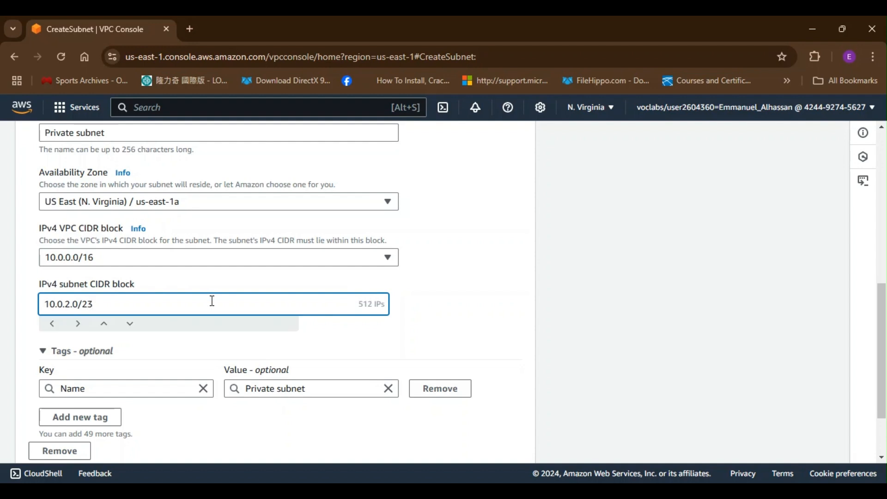
click(468, 309)
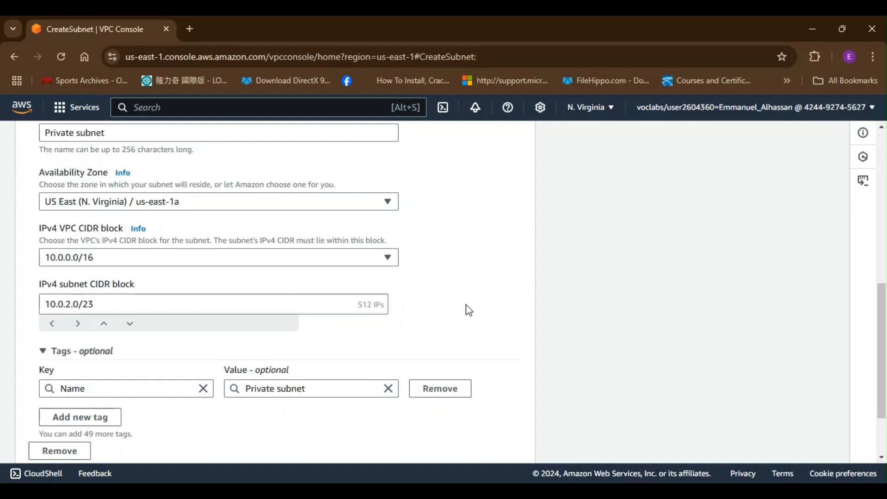
scroll(468, 310, down, 2)
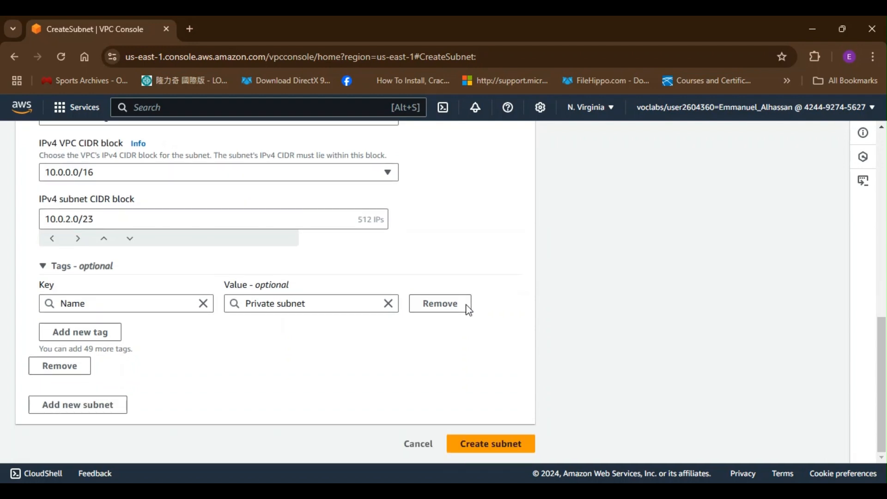
click(492, 447)
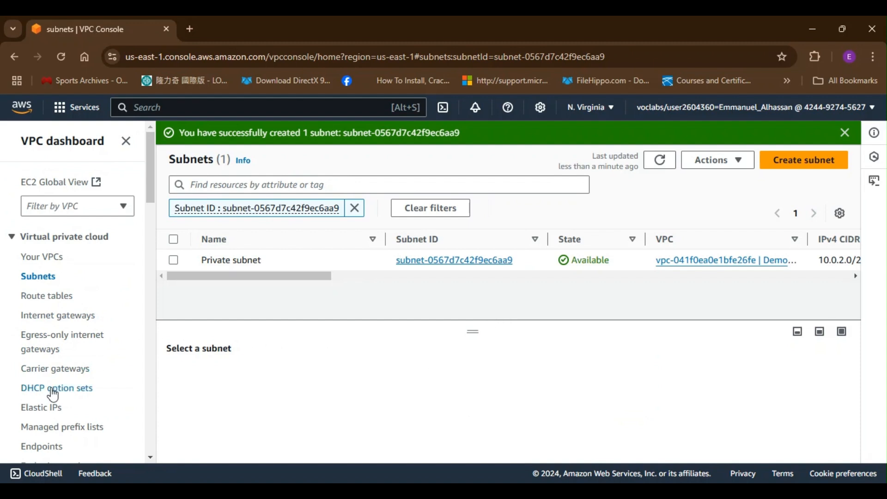
Step: Go to the VPC security groups and start creating a new security group
scroll(53, 394, down, 3)
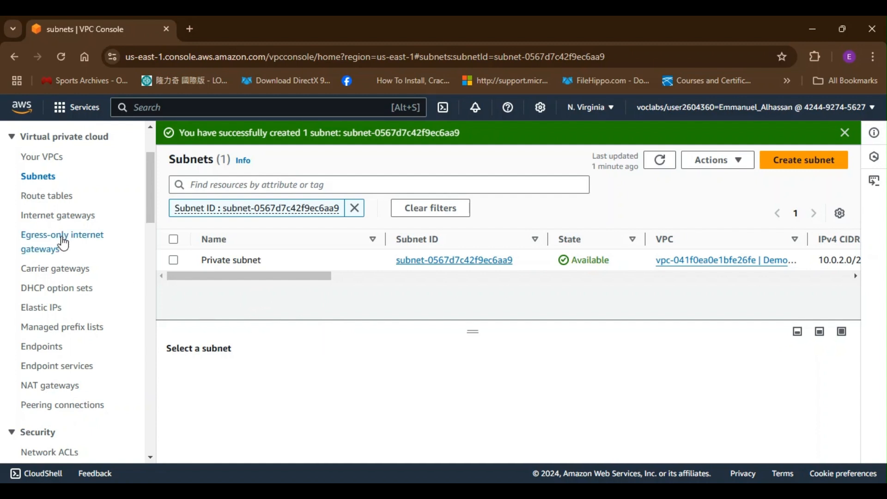
scroll(64, 244, down, 1)
scroll(42, 199, up, 2)
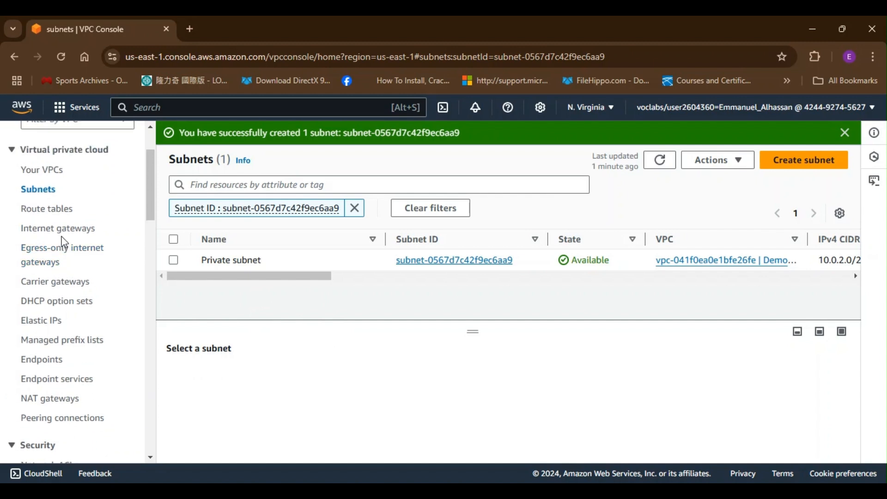
click(11, 150)
scroll(32, 257, down, 3)
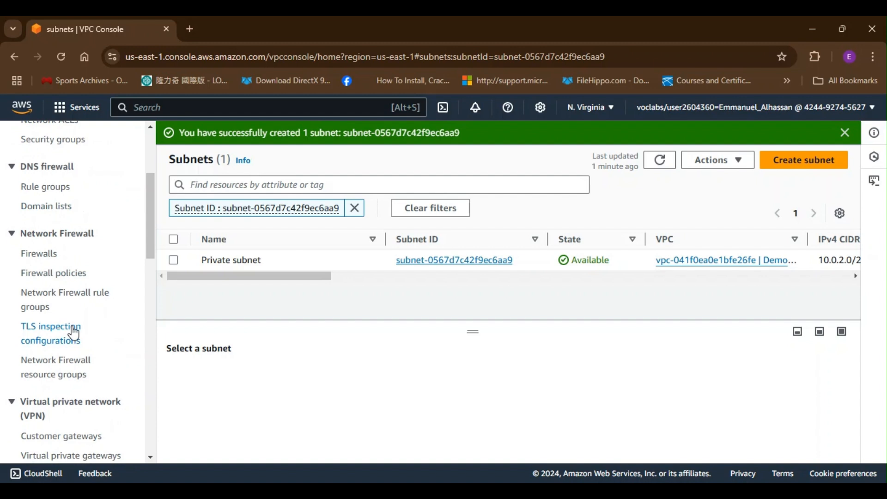
scroll(72, 332, down, 3)
scroll(73, 331, up, 1)
scroll(72, 331, up, 4)
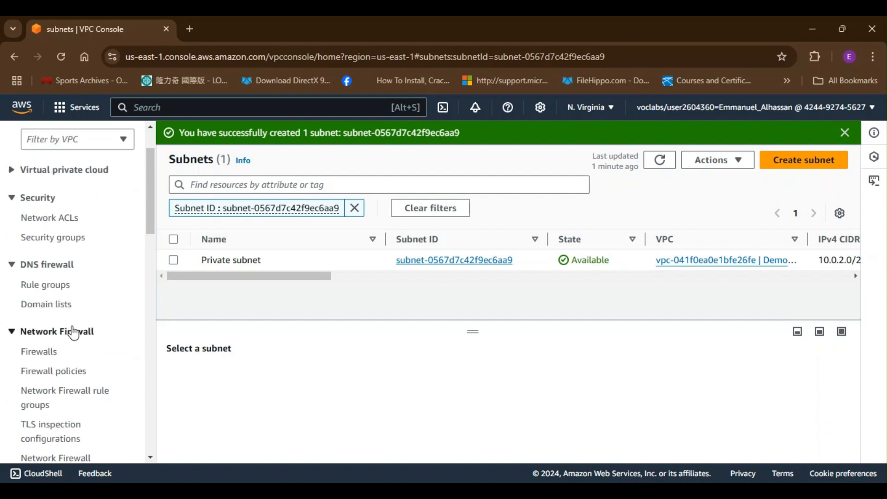
click(61, 246)
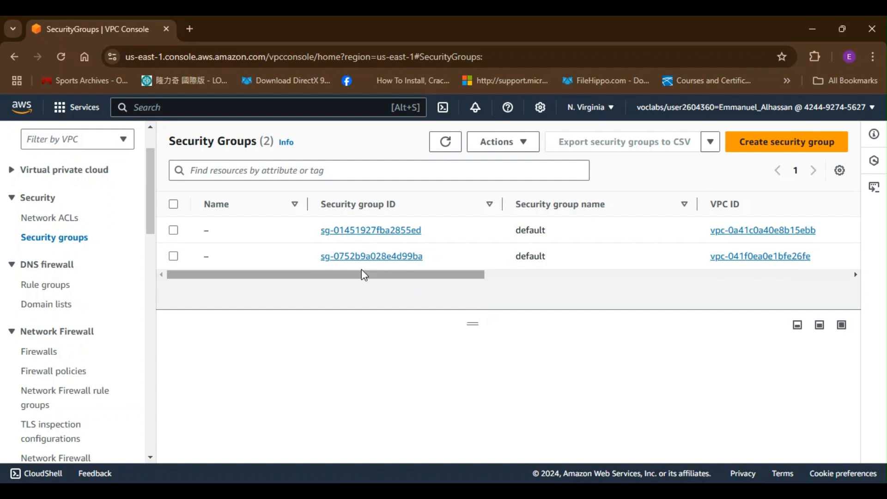
click(782, 147)
scroll(453, 220, down, 8)
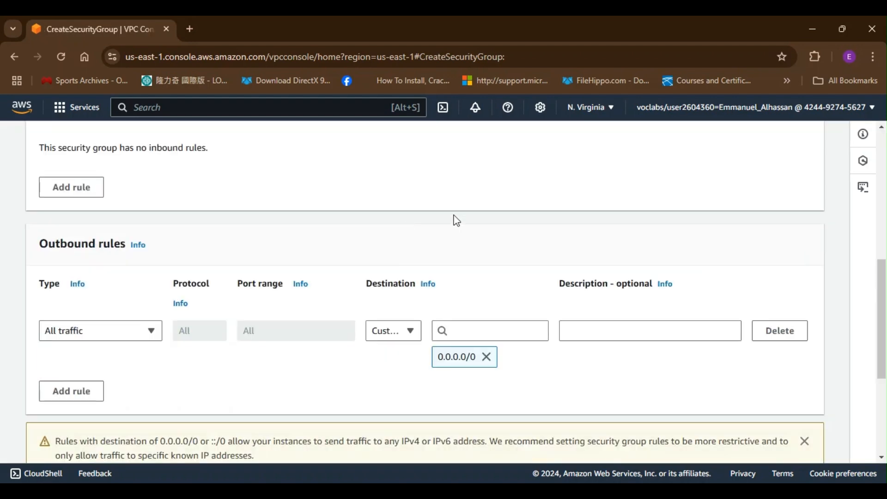
scroll(181, 267, up, 8)
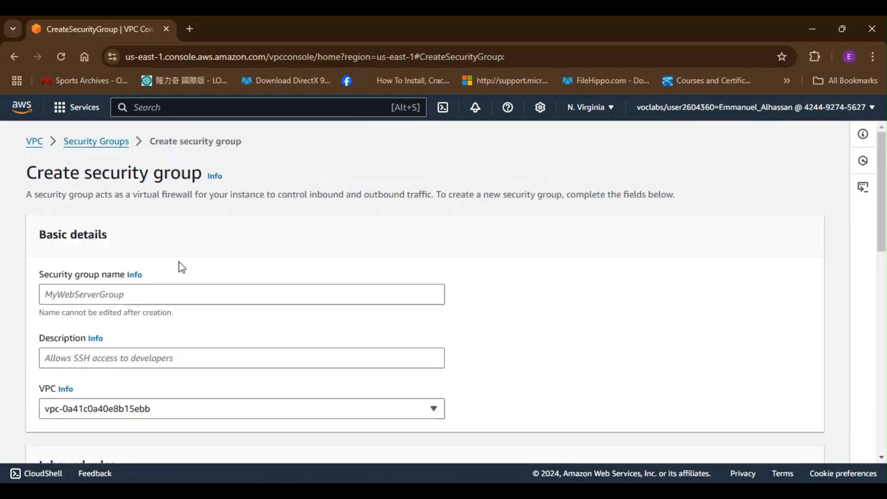
Step: Fill in the security group's basic details: name App SG, description allow HTTP traffic, and Demo vpc as its VPC
click(175, 290)
text(App)
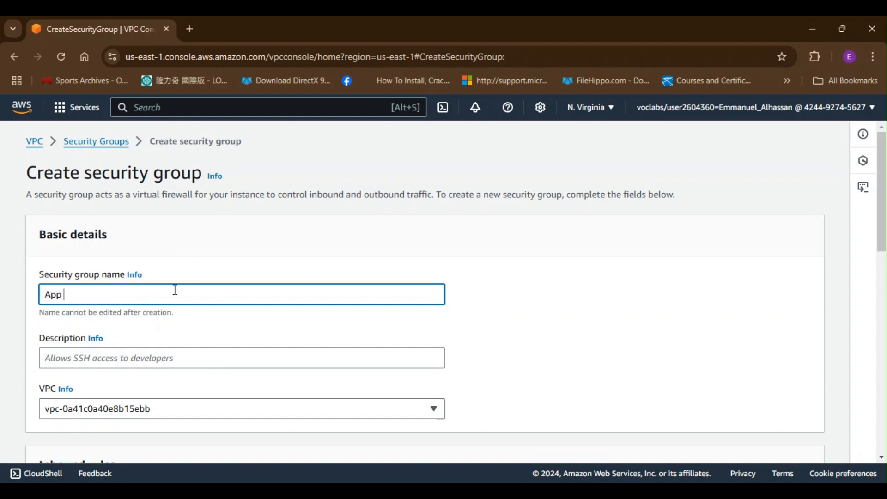
text( SG)
click(212, 355)
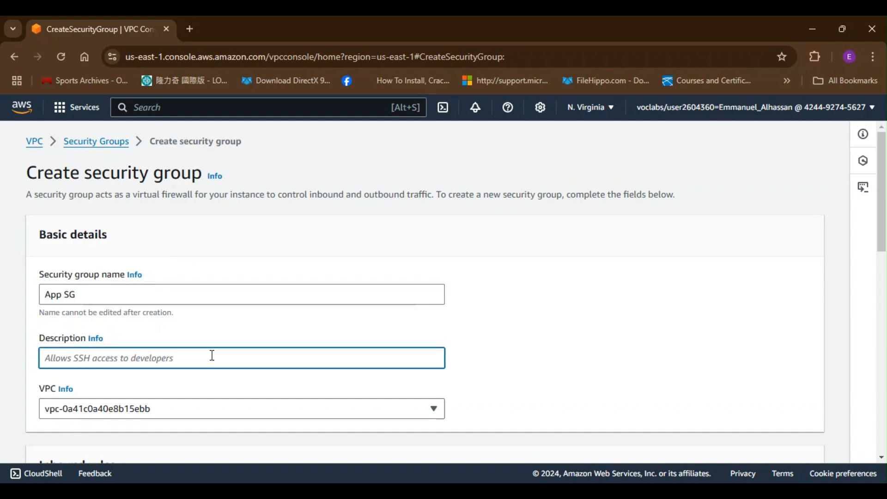
text(allow )
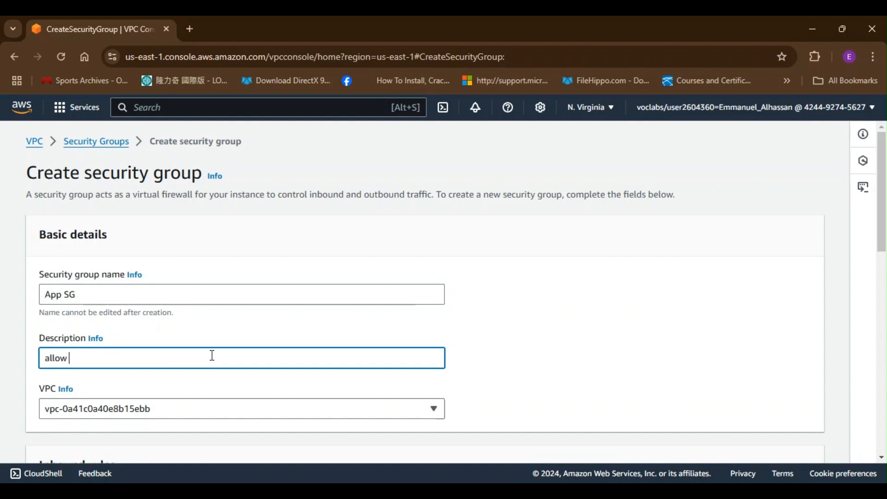
text(HTTP traffic)
click(263, 339)
scroll(263, 339, down, 2)
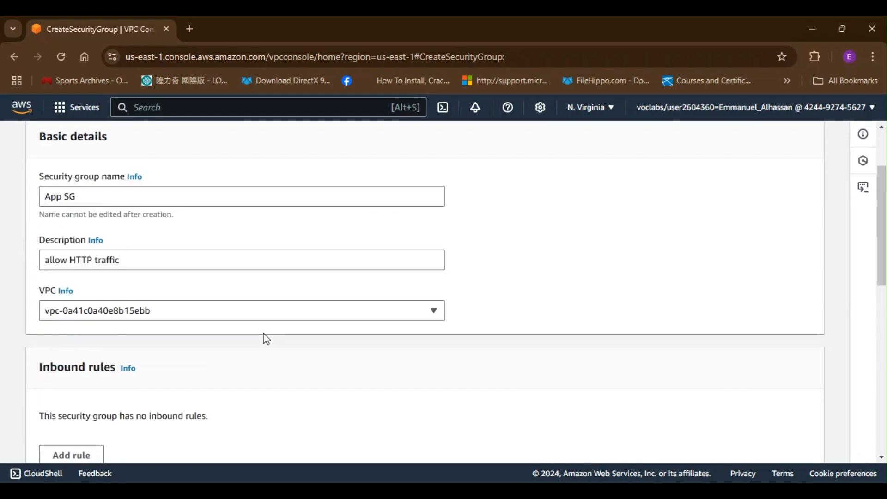
click(359, 310)
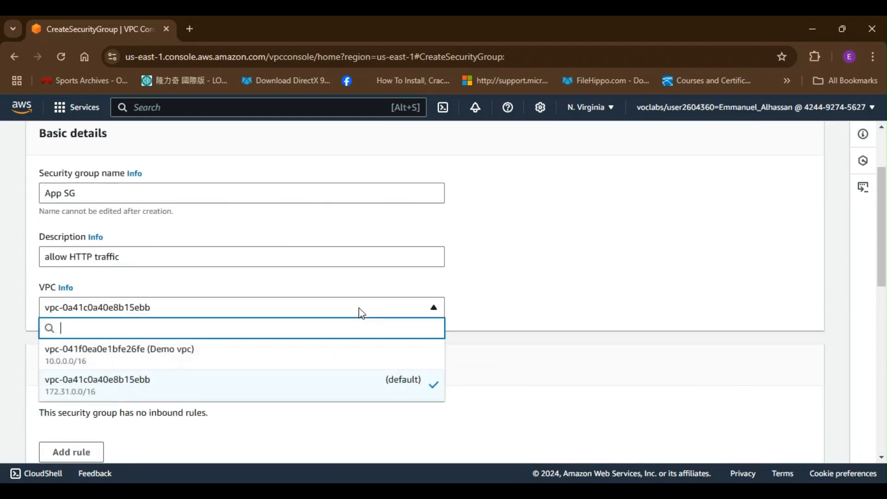
click(333, 361)
Step: Add an inbound rule to the security group and set its type to HTTP
scroll(462, 370, down, 3)
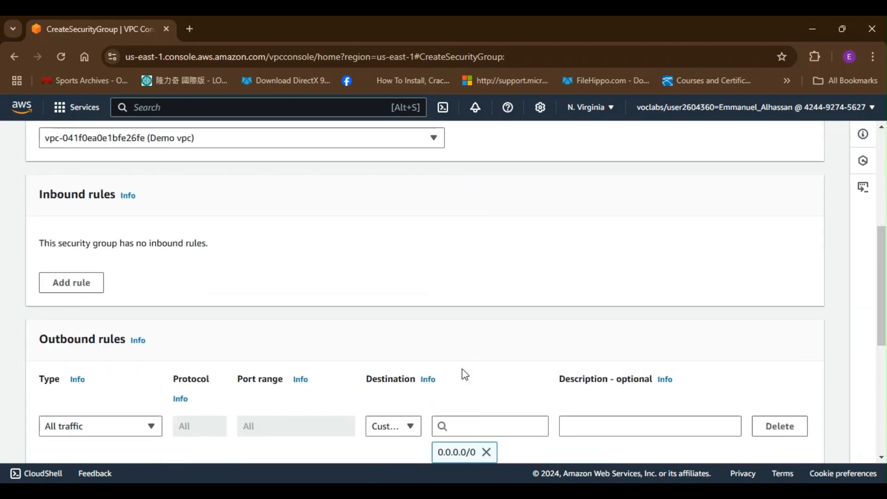
click(72, 283)
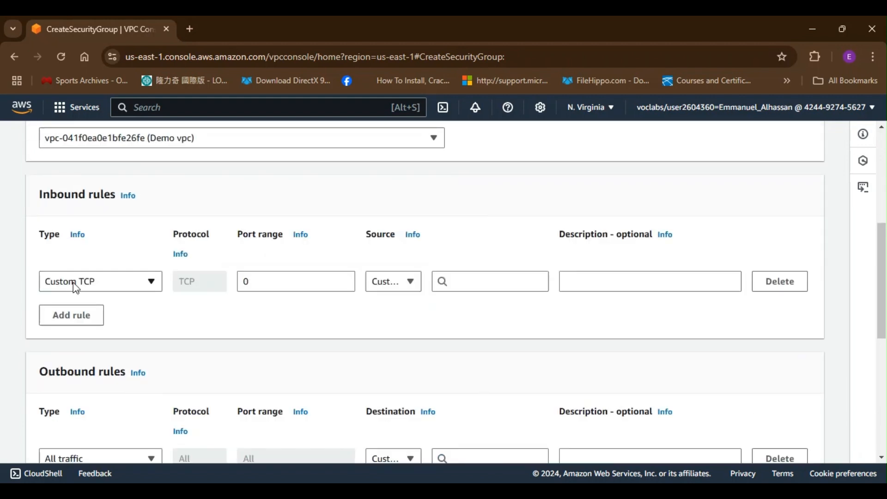
click(108, 282)
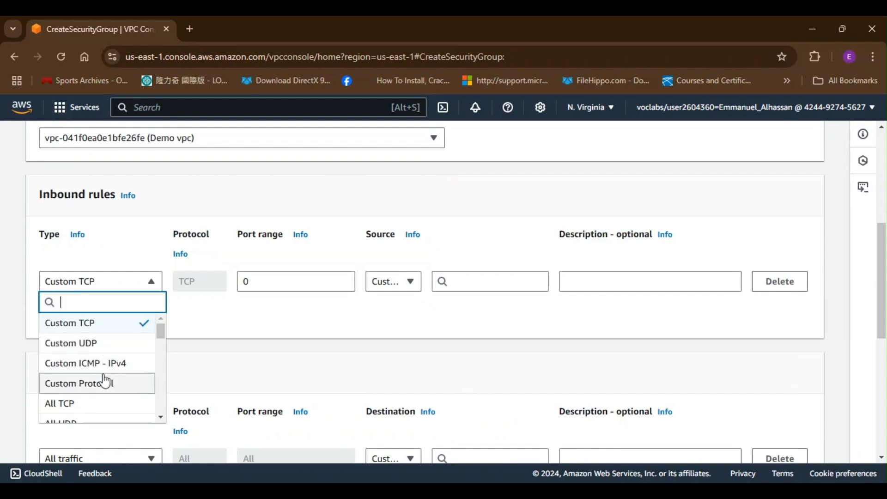
scroll(105, 381, down, 3)
scroll(104, 380, down, 3)
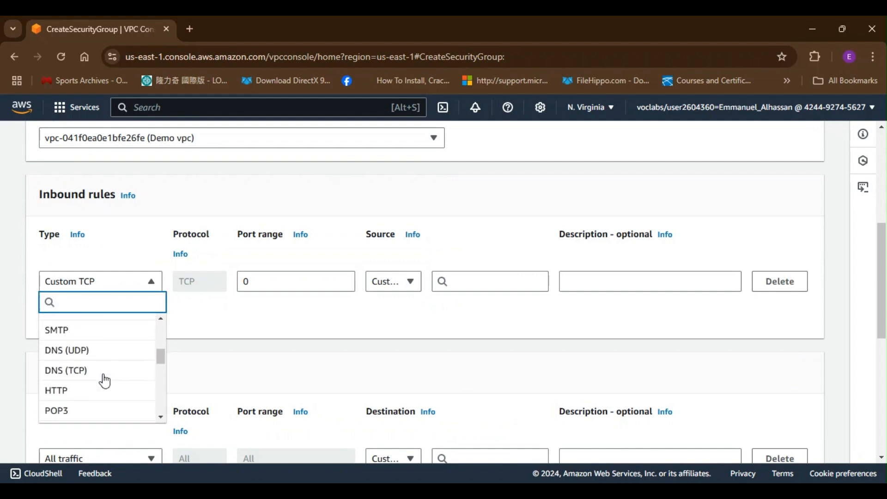
click(89, 379)
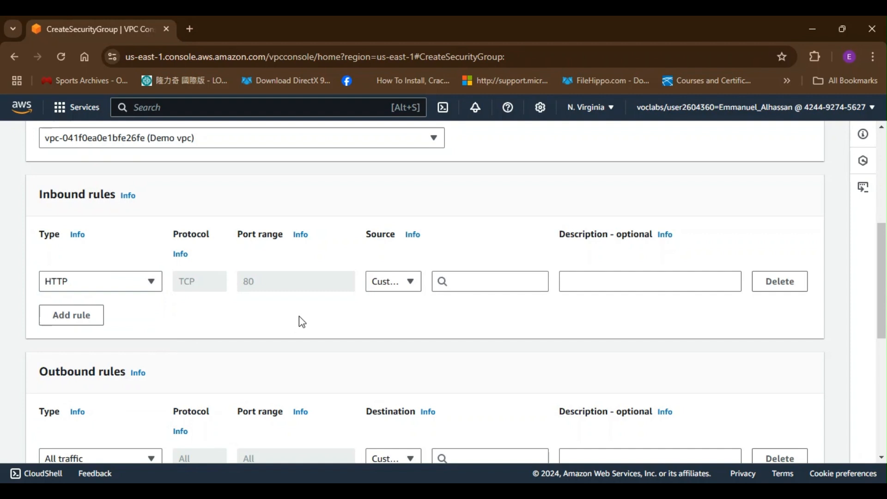
Step: Set the HTTP rule's source to Anywhere-IPv4 (0.0.0.0/0) and create the security group
click(409, 282)
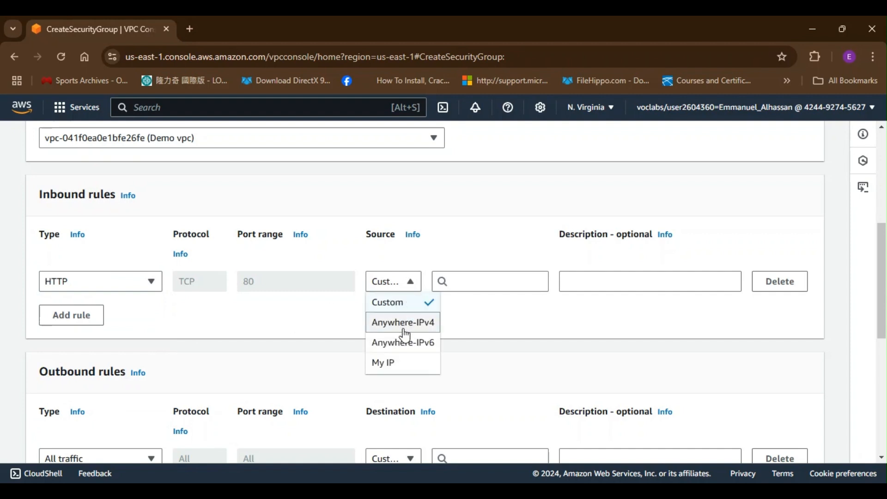
click(479, 279)
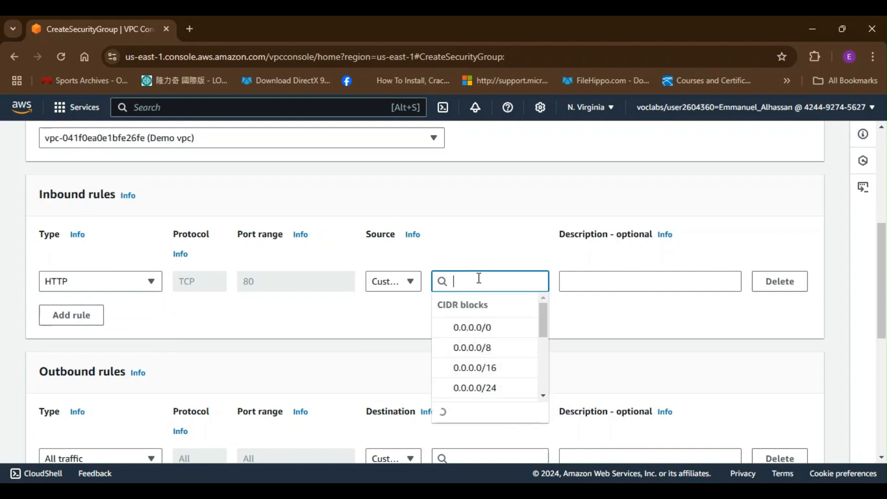
click(481, 326)
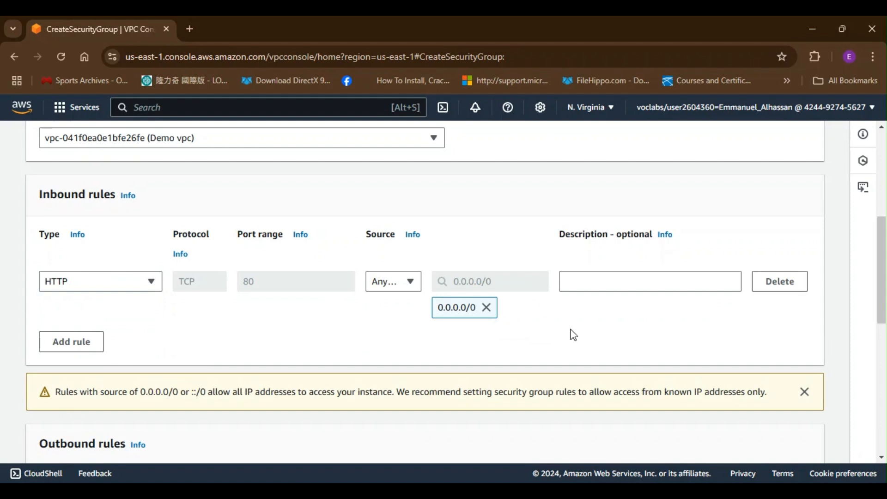
scroll(573, 335, down, 2)
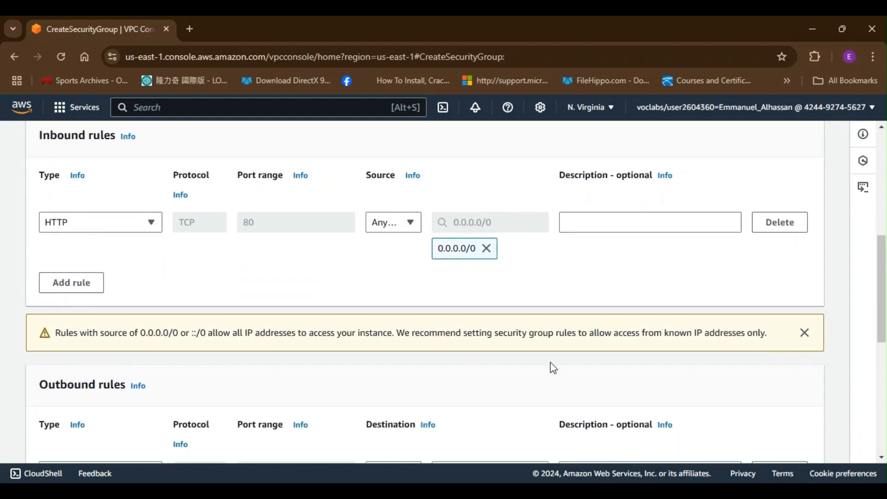
scroll(552, 367, down, 1)
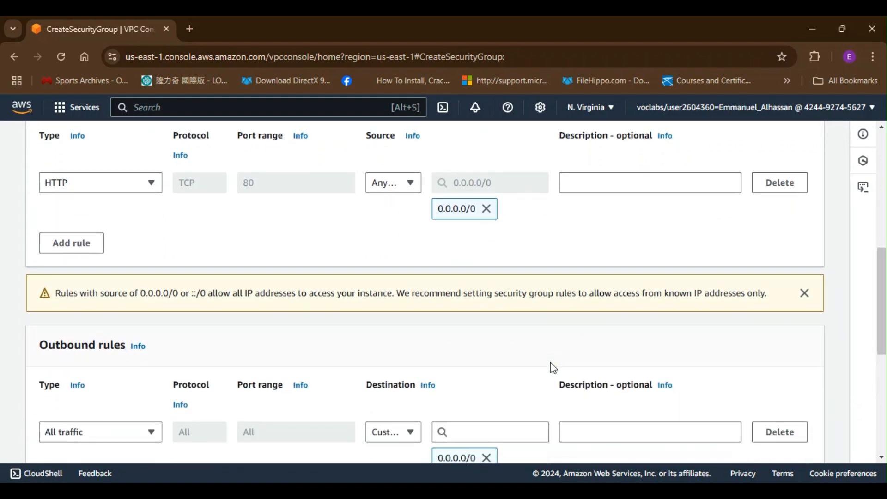
scroll(553, 368, down, 6)
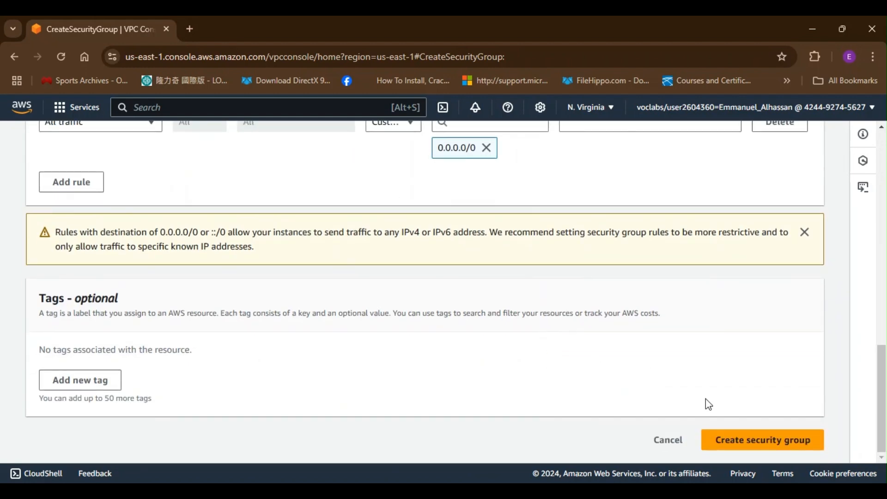
click(754, 455)
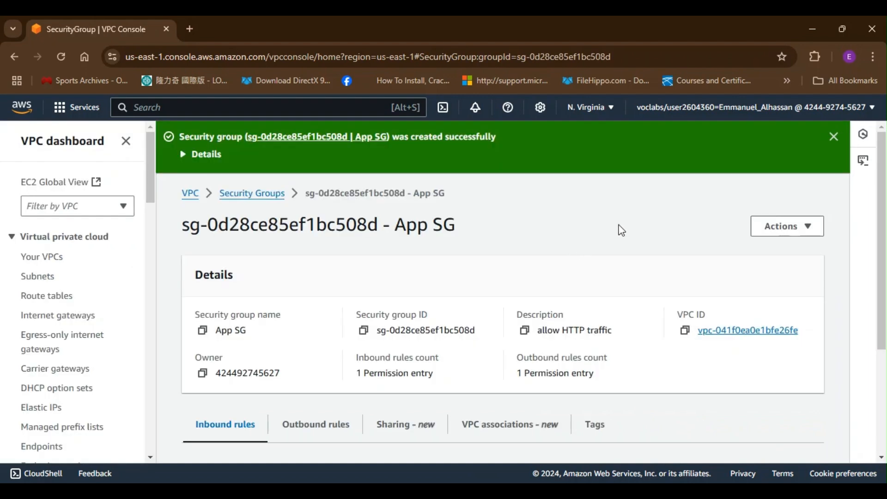
Step: Examine the App SG security group's available actions, details and inbound rules
click(780, 228)
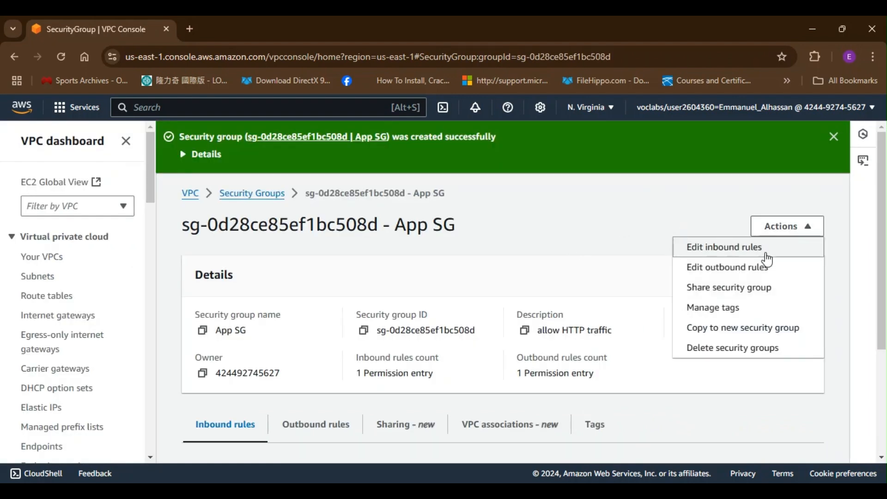
scroll(736, 331, down, 1)
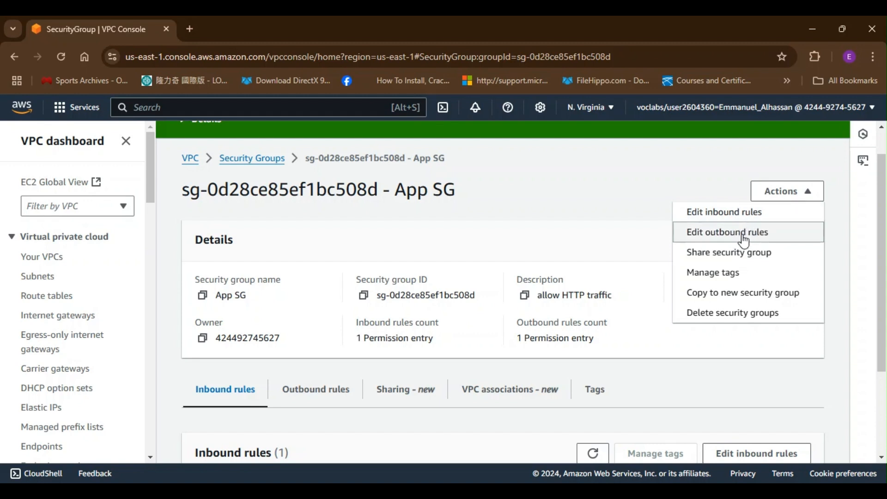
click(693, 370)
scroll(556, 249, down, 3)
scroll(559, 250, down, 1)
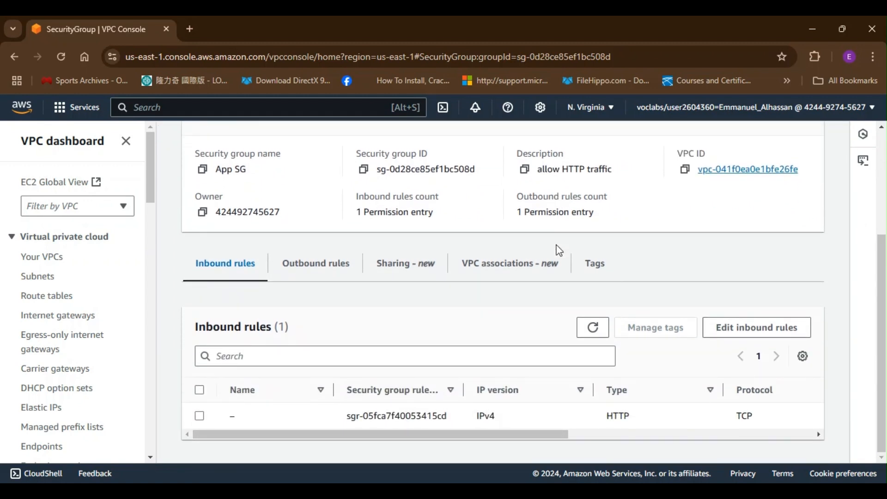
scroll(420, 287, up, 3)
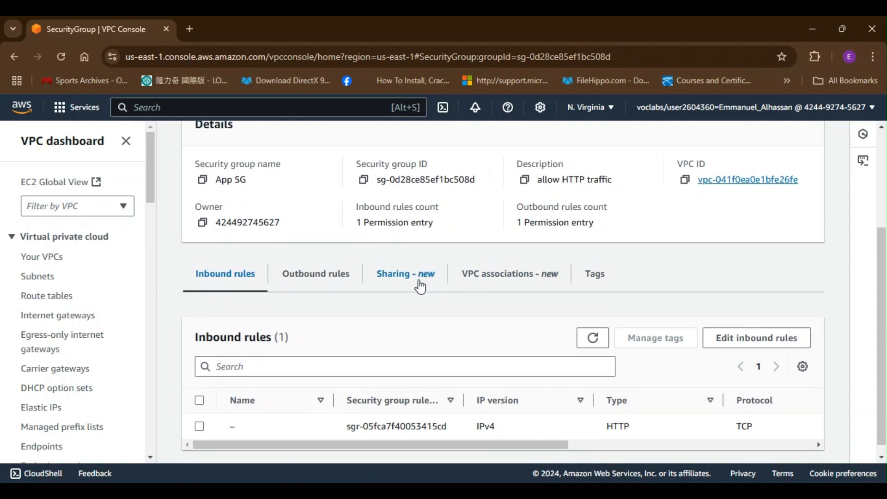
scroll(420, 287, up, 1)
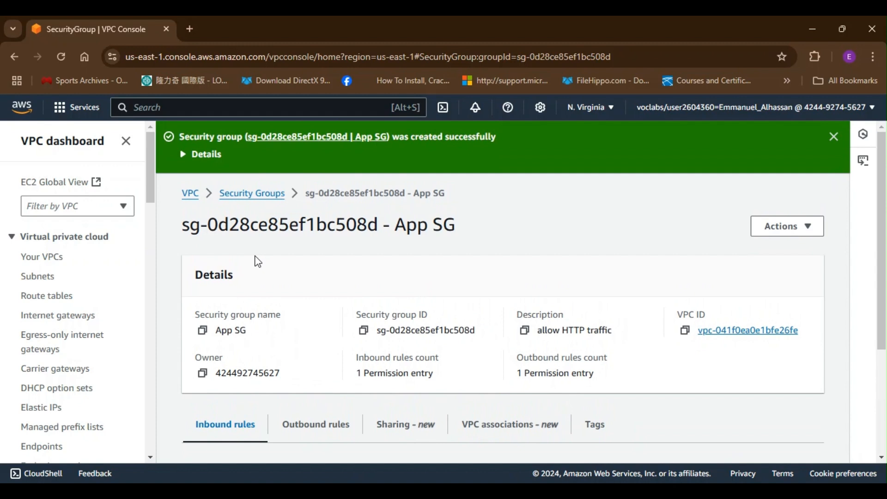
click(13, 241)
scroll(70, 333, down, 2)
scroll(68, 338, up, 2)
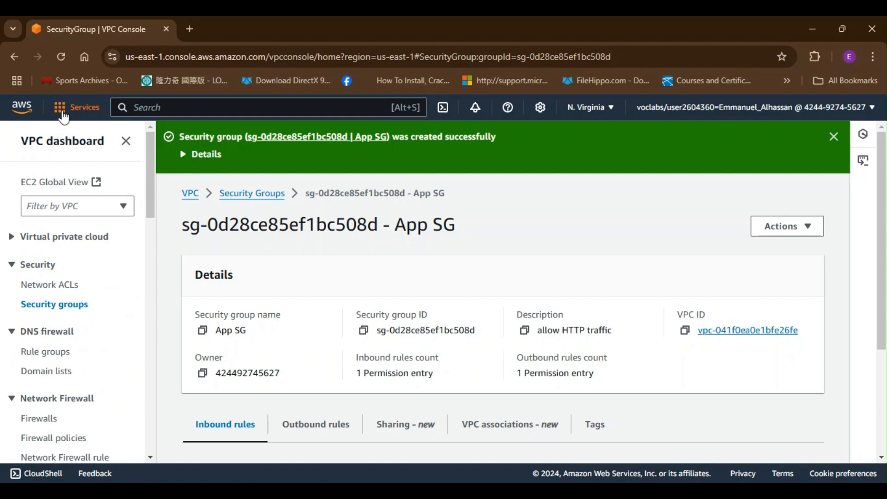
Step: Search the services for ec2, open the EC2 dashboard and start launching a new instance
click(150, 105)
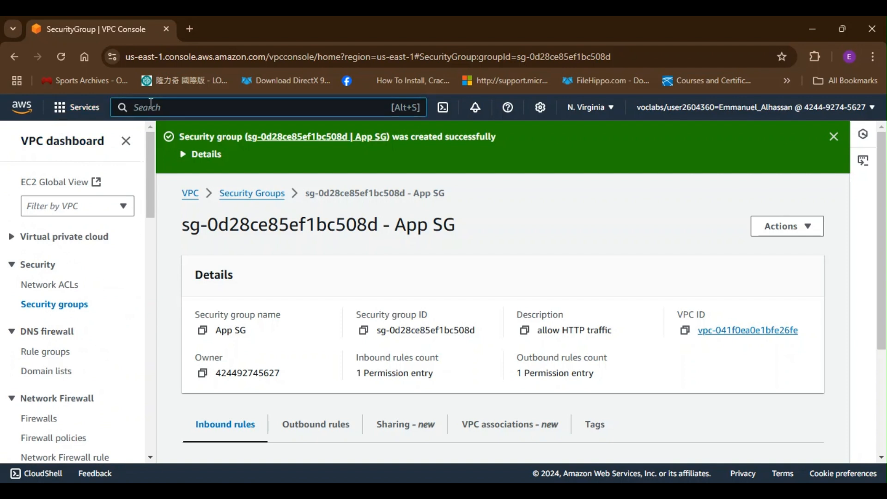
text(ec2)
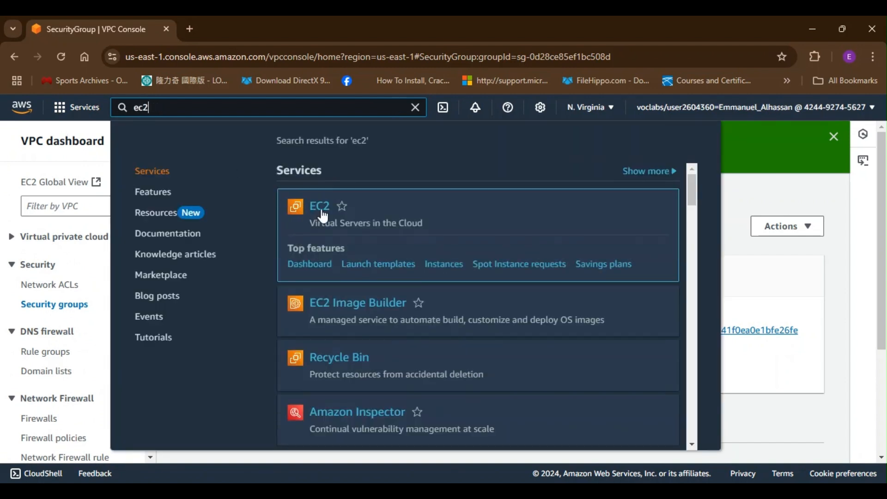
click(323, 213)
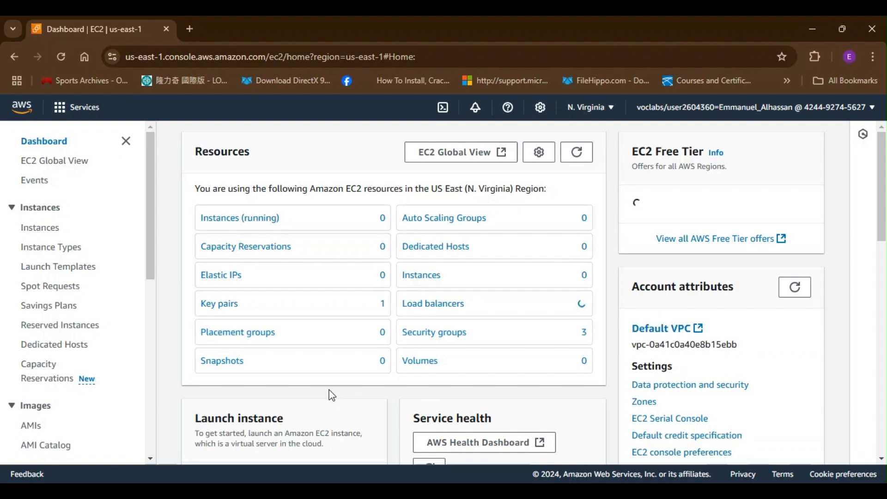
scroll(332, 395, down, 2)
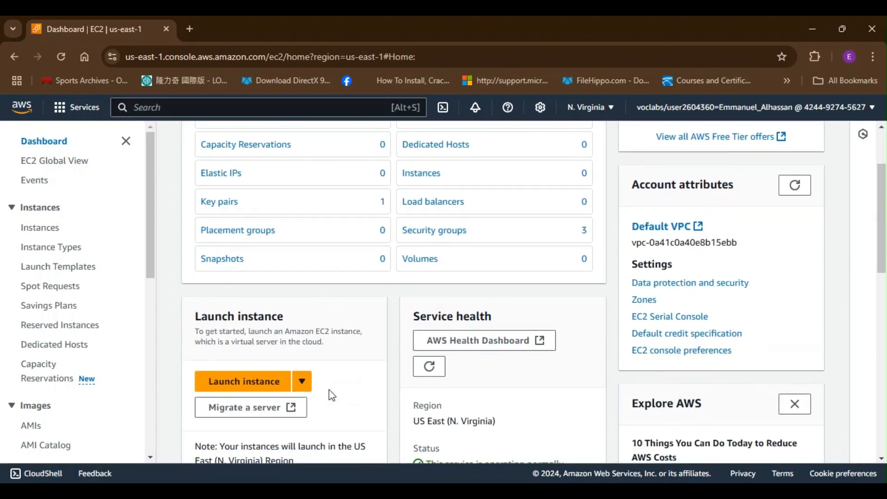
scroll(332, 395, down, 1)
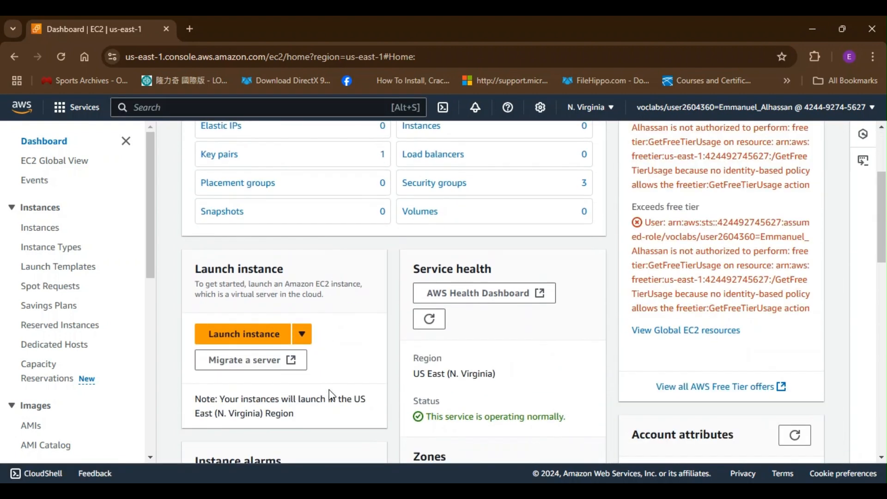
click(243, 335)
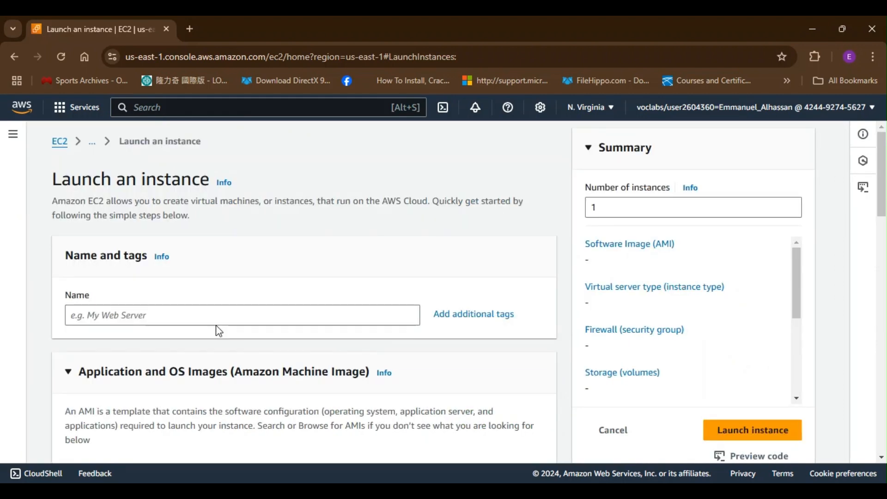
Step: Name the new instance Apache web server
click(210, 319)
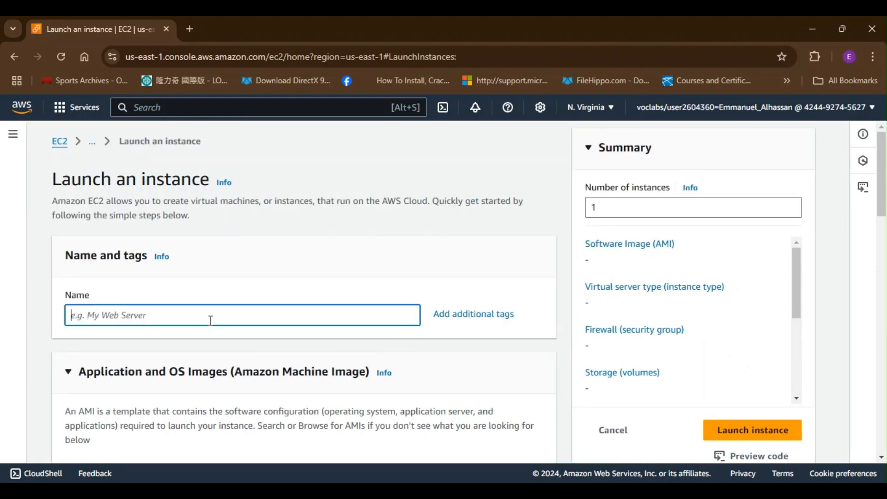
text(Ap)
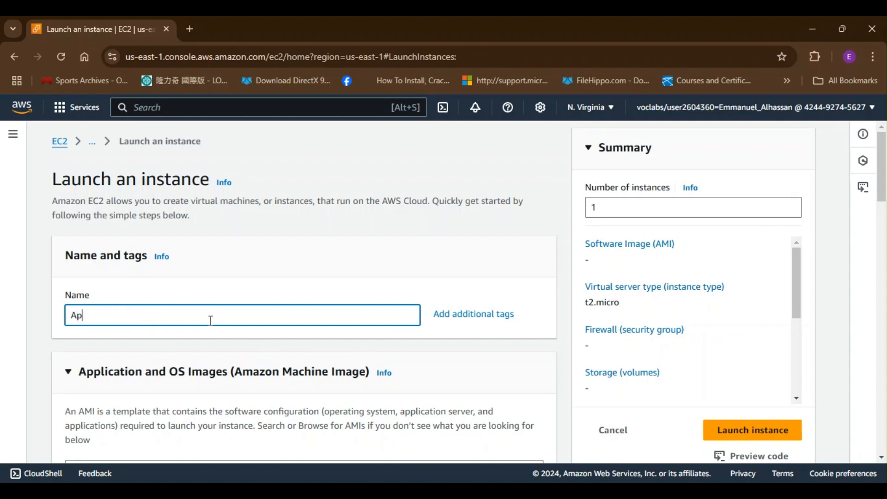
text(ache web server)
click(279, 284)
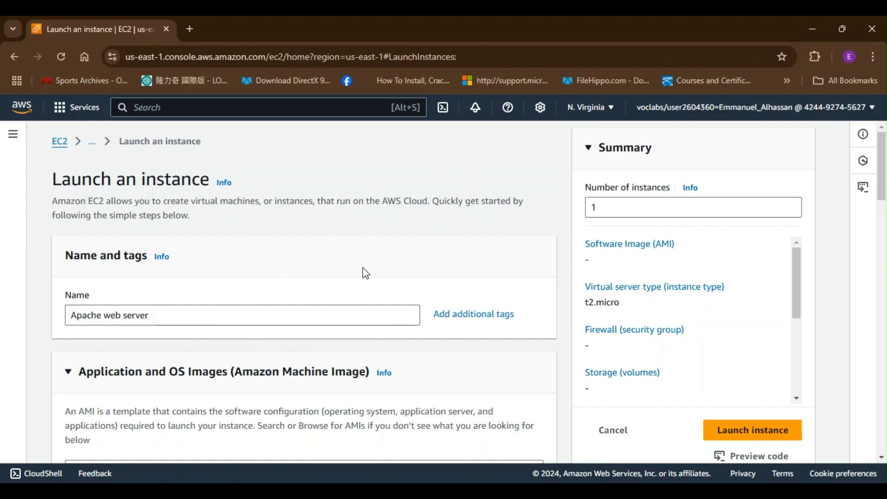
Step: Select vockey as the instance's login key pair, keeping the preset machine image and instance type
scroll(363, 268, down, 5)
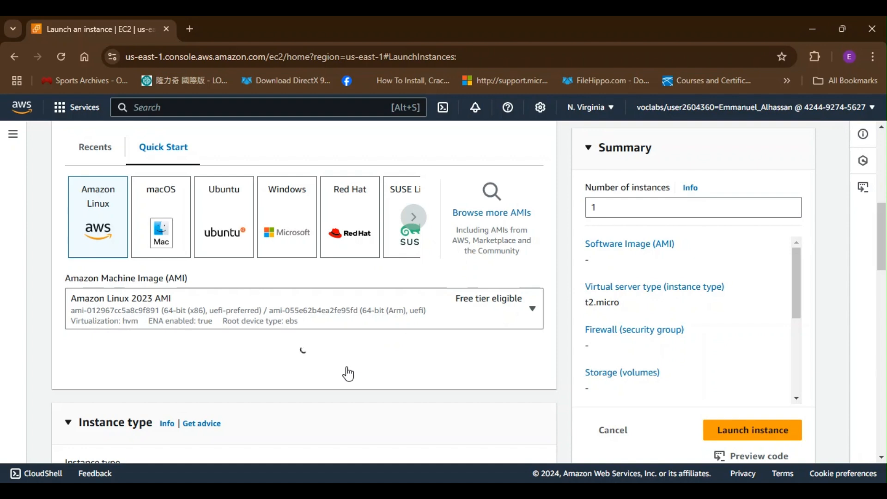
scroll(368, 425, down, 4)
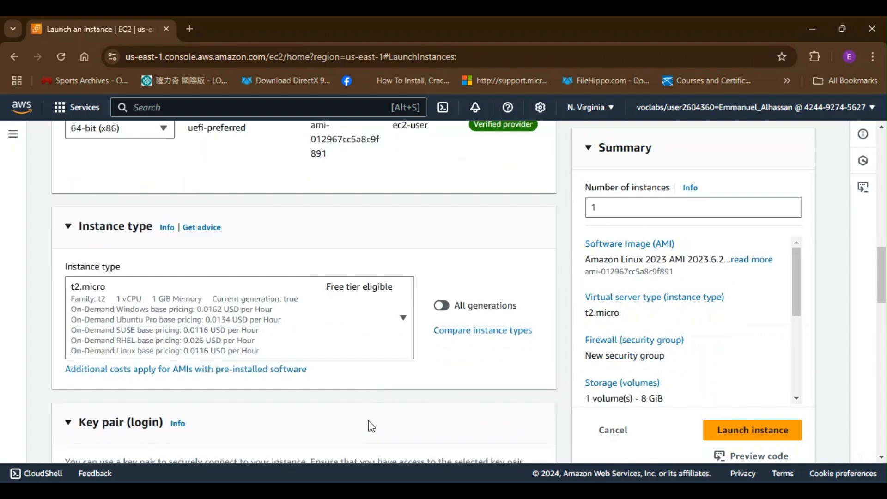
scroll(370, 423, down, 5)
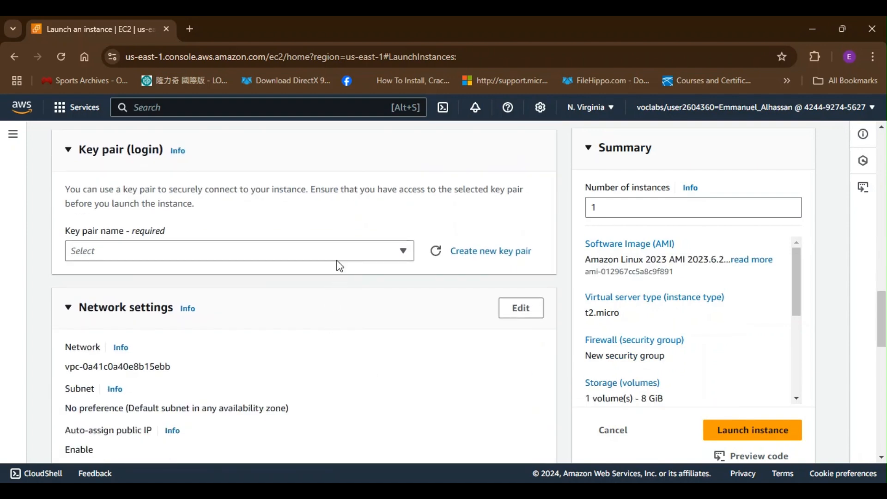
click(340, 252)
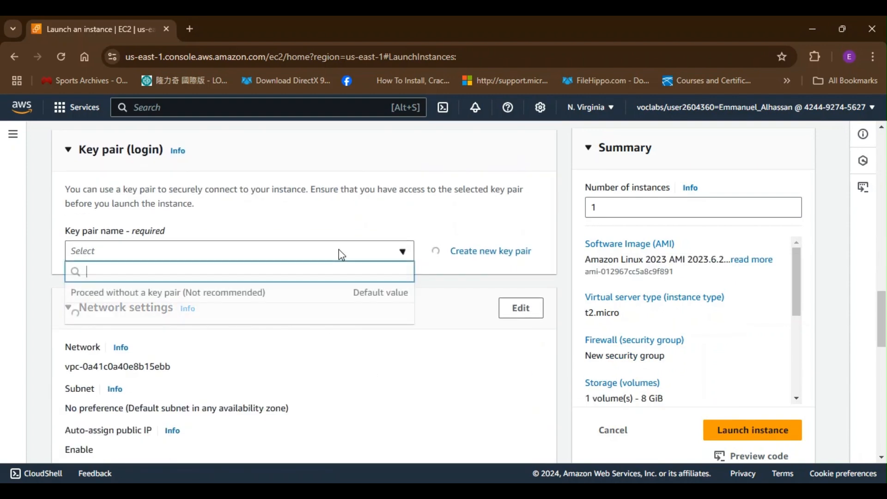
click(297, 320)
scroll(409, 322, down, 2)
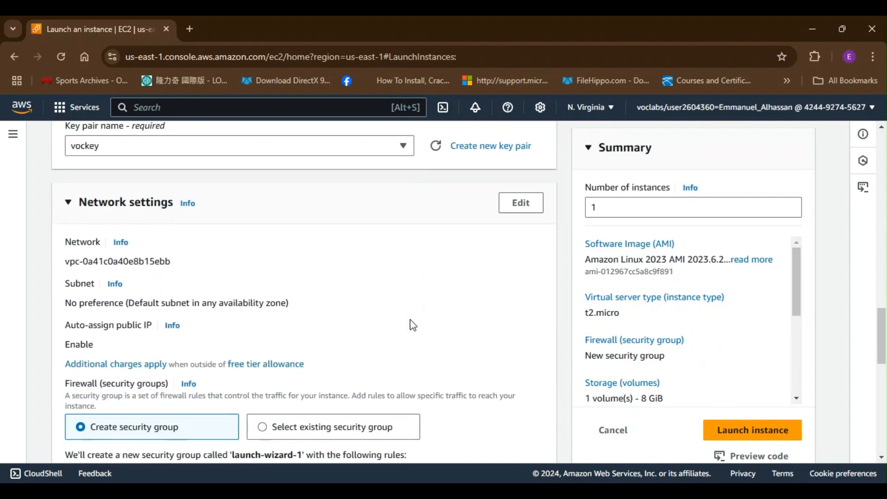
Step: Edit the instance's network settings and set its VPC to Demo vpc
click(523, 198)
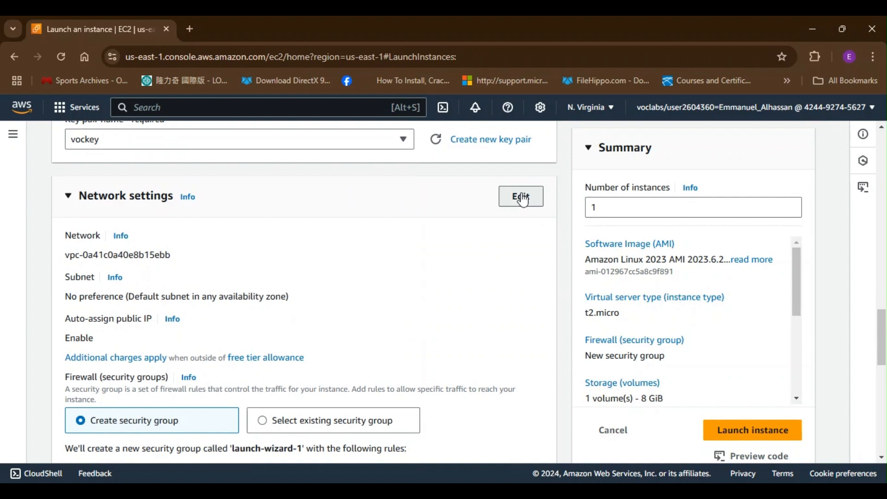
click(390, 262)
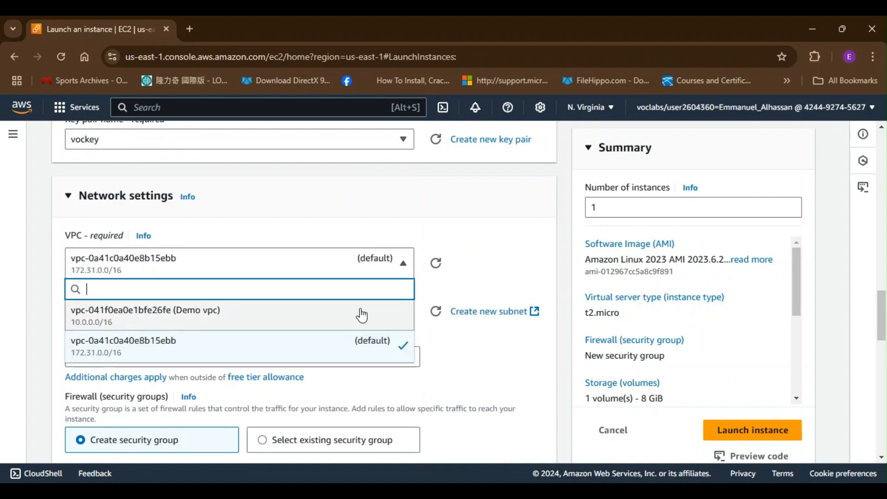
click(397, 306)
scroll(499, 281, down, 2)
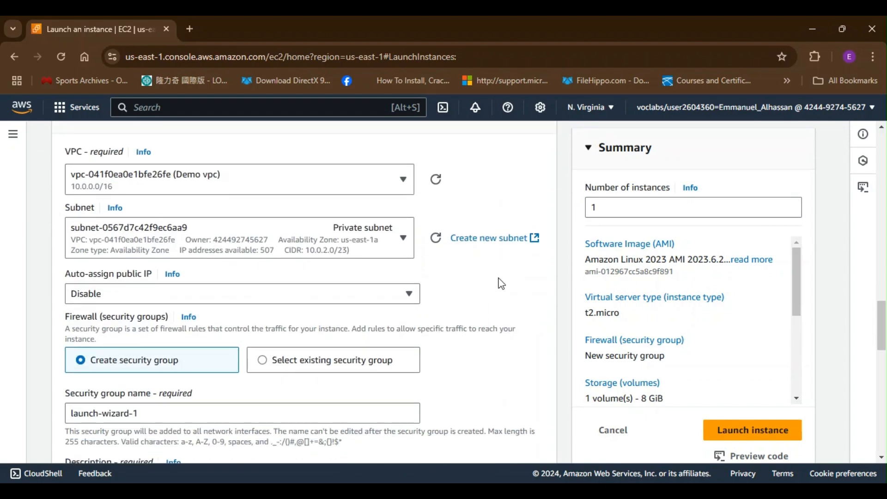
Step: Set the instance's subnet to public subnet and enable auto-assign public IP
click(383, 245)
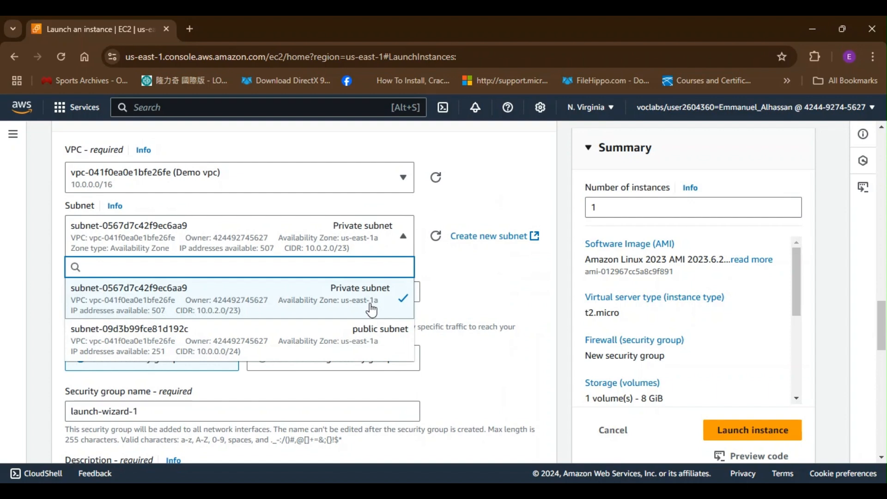
click(370, 340)
scroll(461, 287, down, 2)
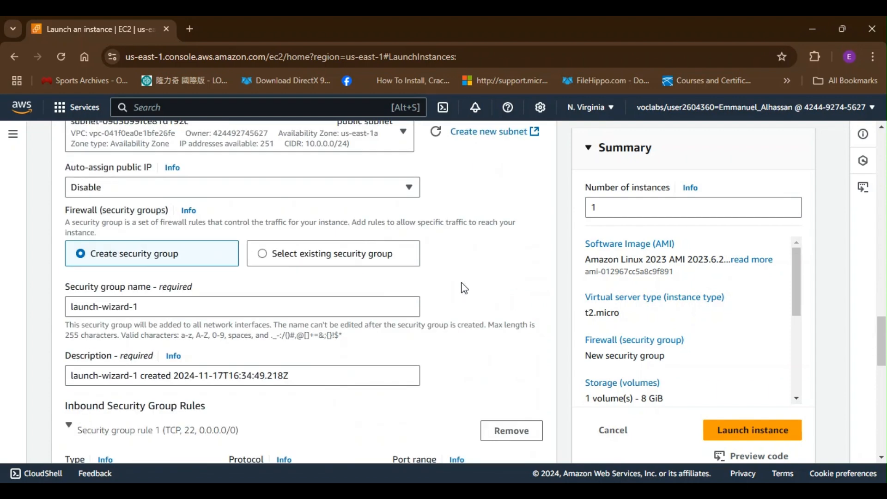
click(370, 191)
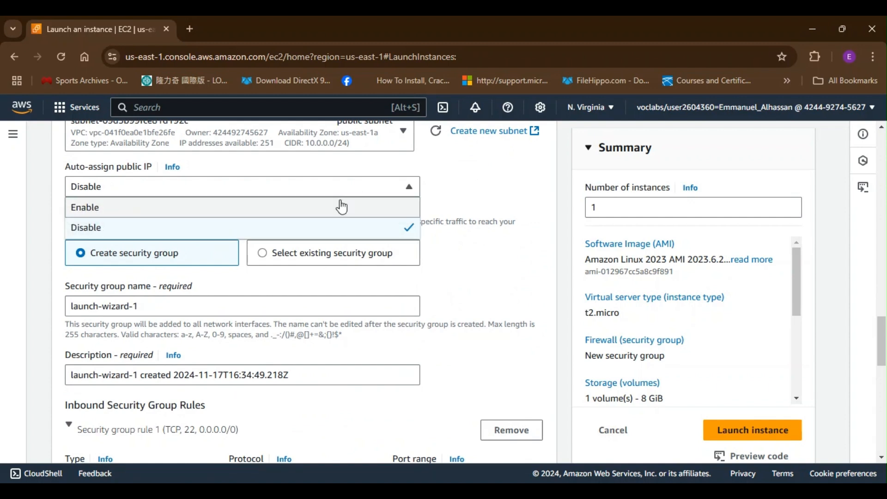
click(339, 213)
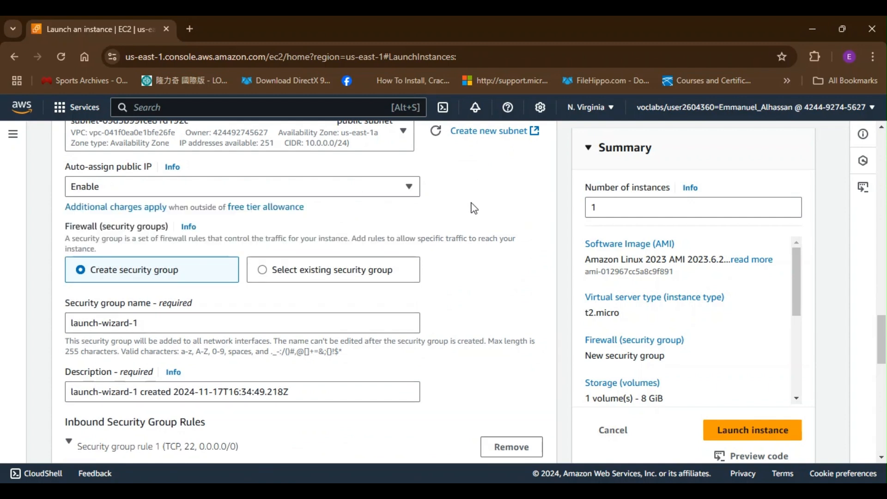
Step: Use an existing security group for the instance's firewall and choose App SG
scroll(480, 210, down, 1)
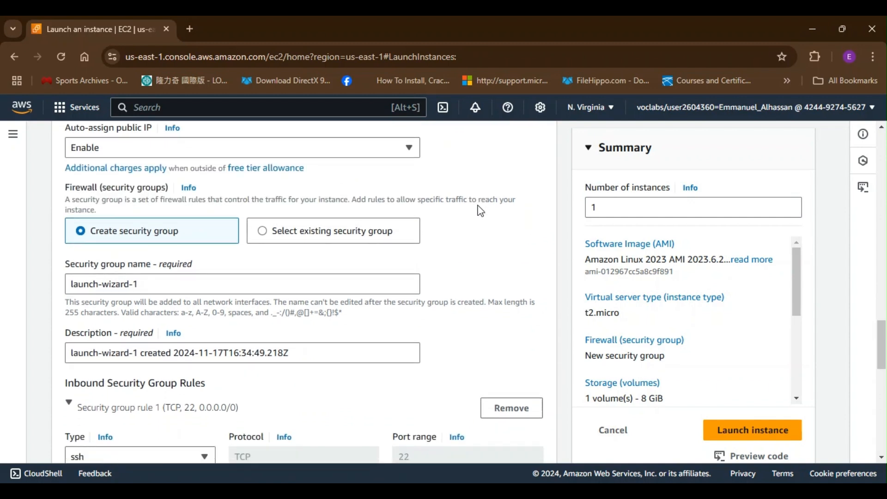
click(264, 229)
click(390, 286)
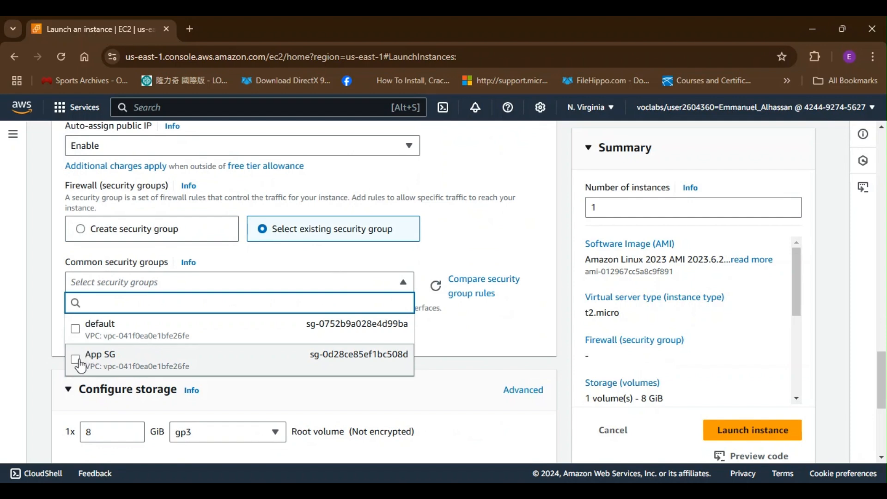
click(80, 365)
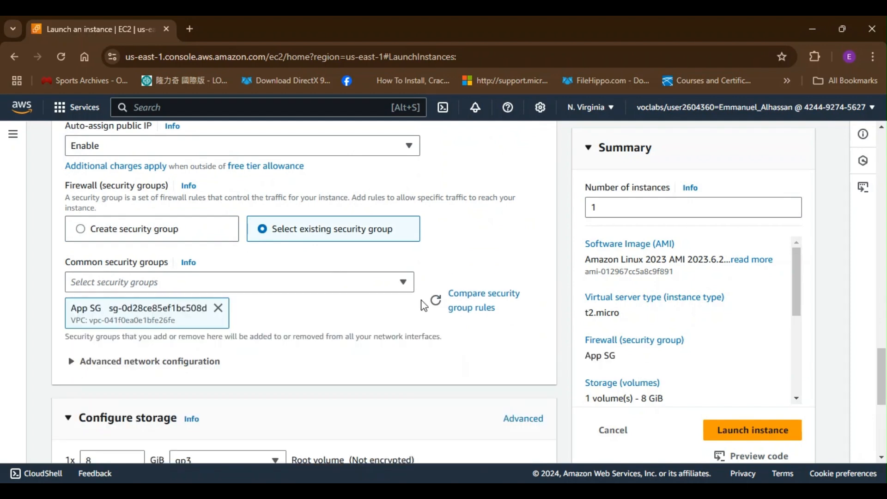
Step: In the advanced details, enter a bash user data script that updates packages, installs, starts and enables httpd, and writes a centred h1 message to /var/www/html/index.html
scroll(492, 254, down, 3)
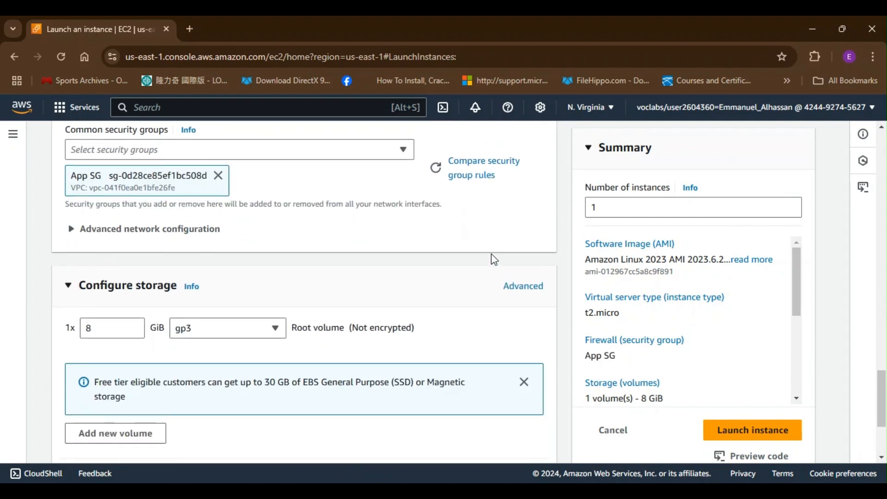
scroll(492, 254, down, 3)
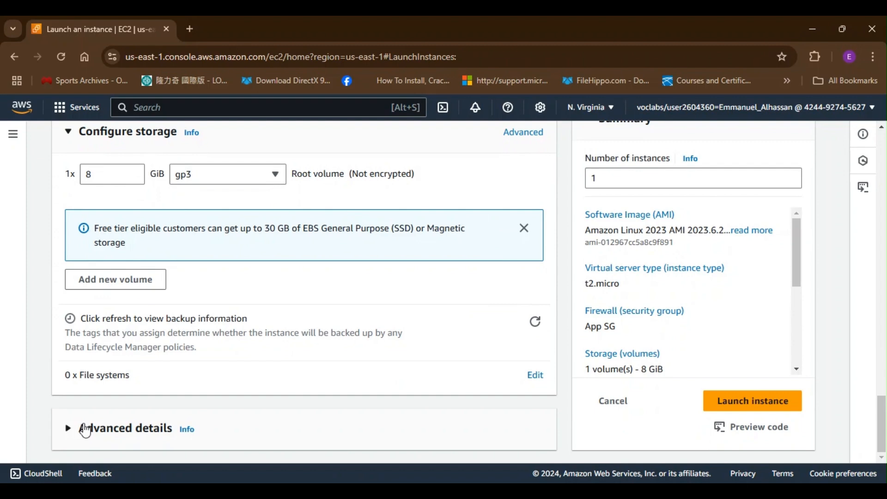
click(69, 429)
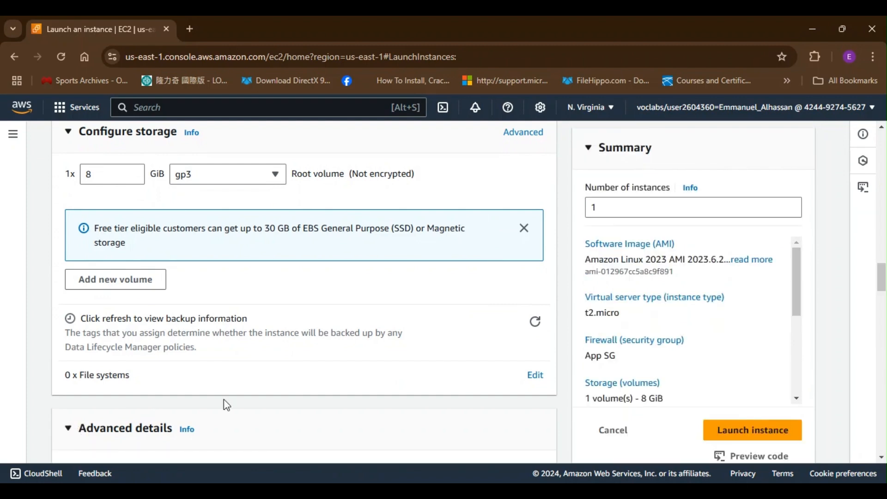
scroll(234, 401, down, 20)
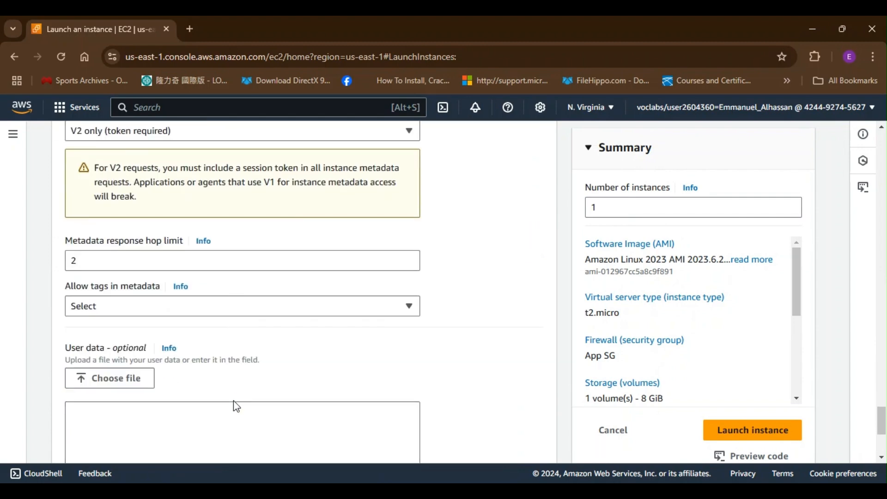
click(150, 279)
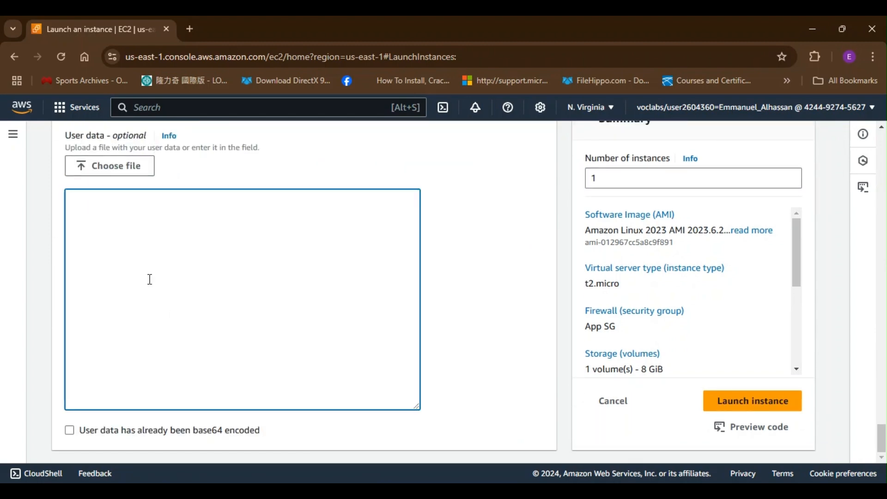
text(#!/bin/bash sudo yum update -y sudo yum install -y httpd sudo systemctl start httpd sudo systemctl enable httpd sudo echo '<center><h1>This is Emmanuels instance that is successfully running the Apache Webserver!</h1></center>' > /var/www/html/index.html)
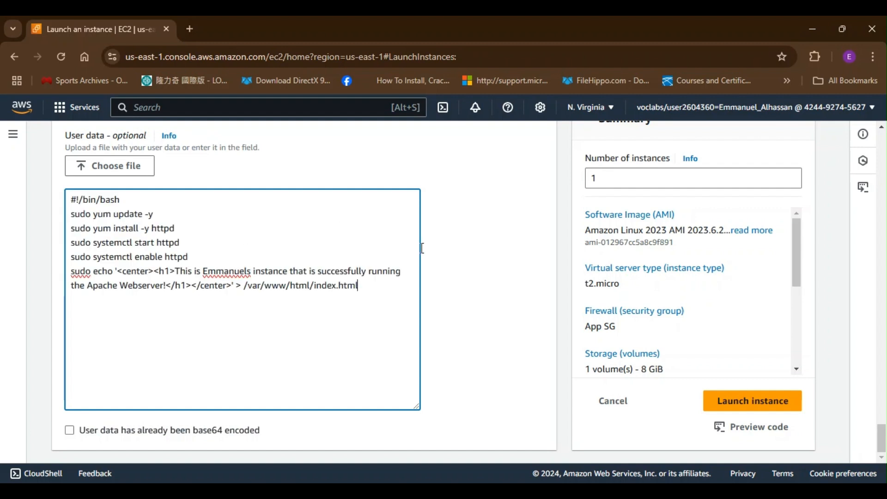
click(466, 265)
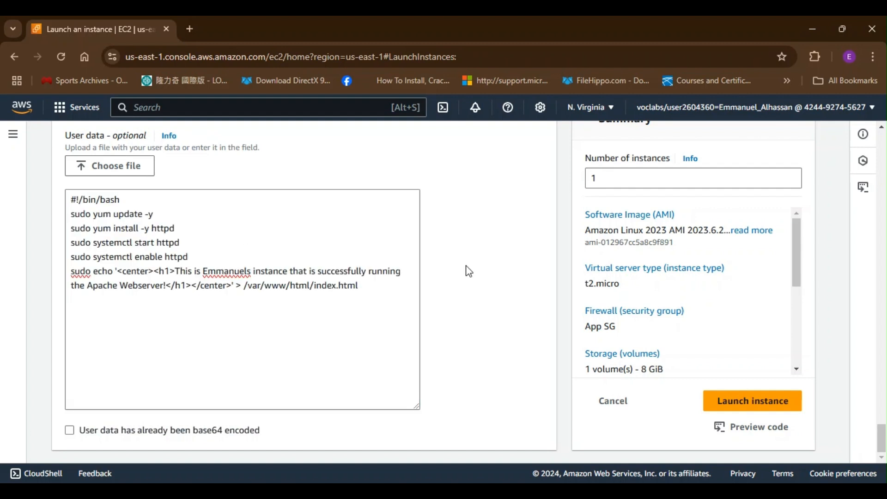
Step: Launch the instance, then open it in the instances list and select it to show its details
click(732, 400)
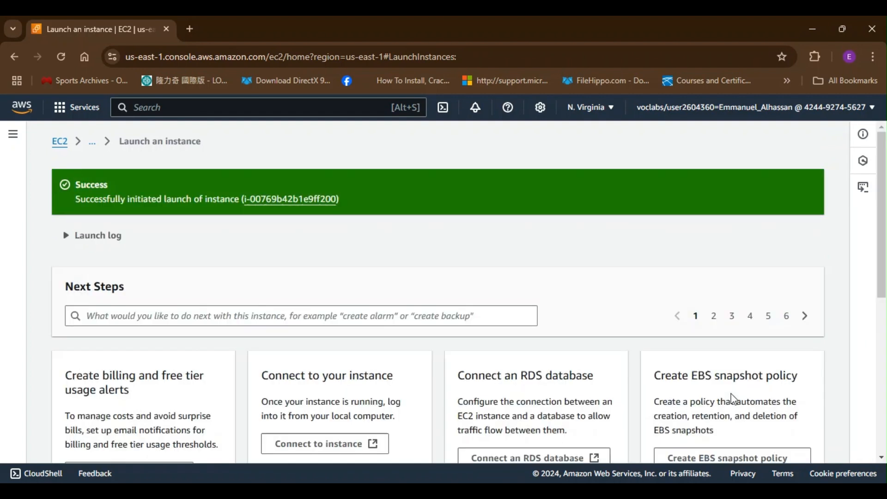
click(288, 199)
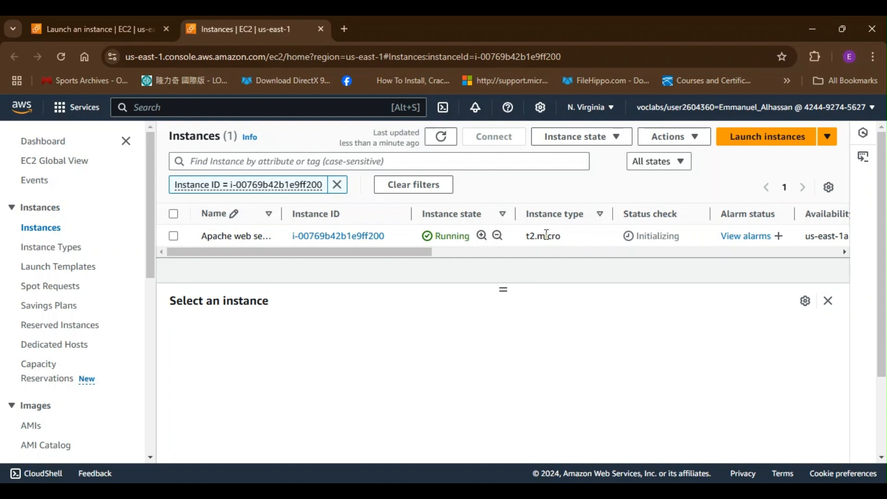
click(665, 238)
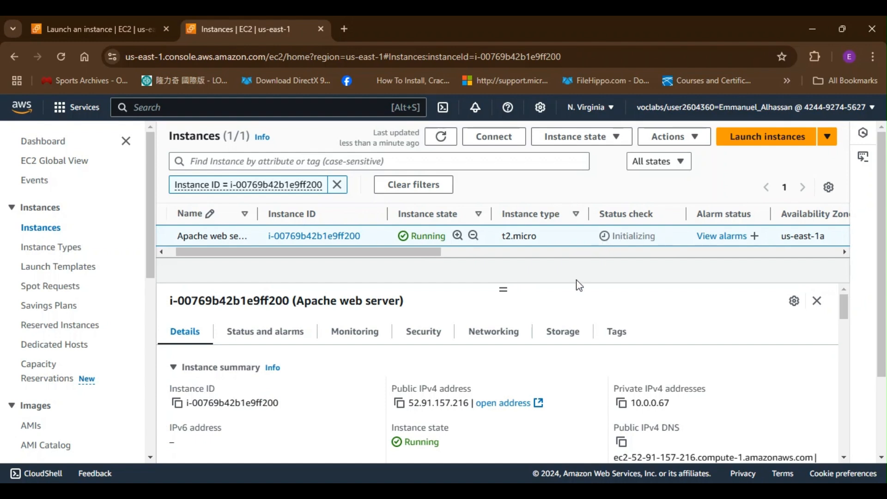
Step: Examine the Apache web server instance's summary details, including its addresses, instance state and status check
scroll(621, 300, down, 2)
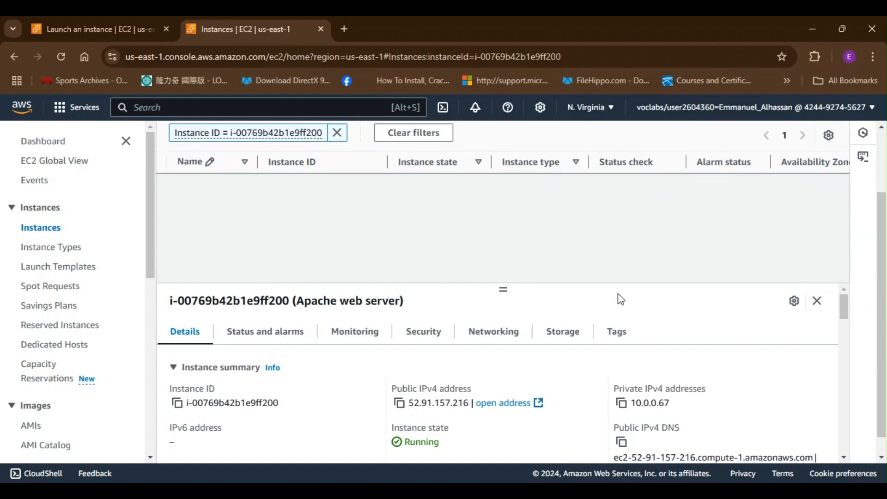
scroll(581, 358, down, 2)
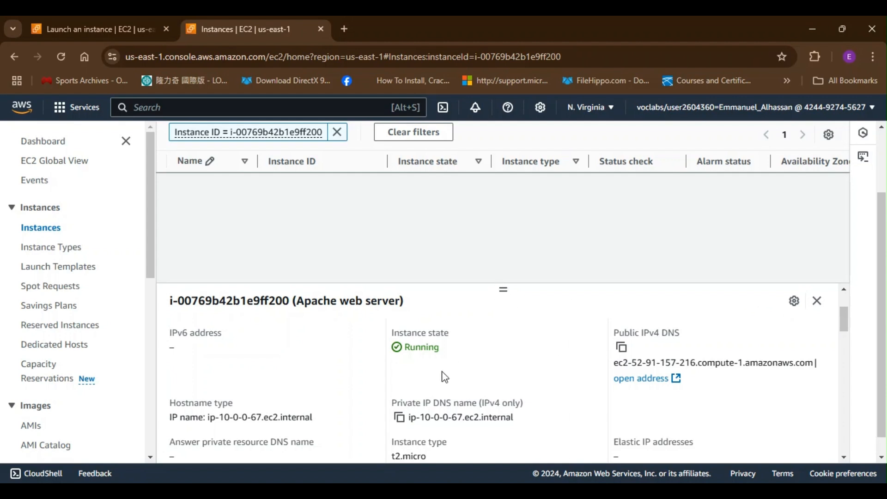
scroll(276, 390, down, 2)
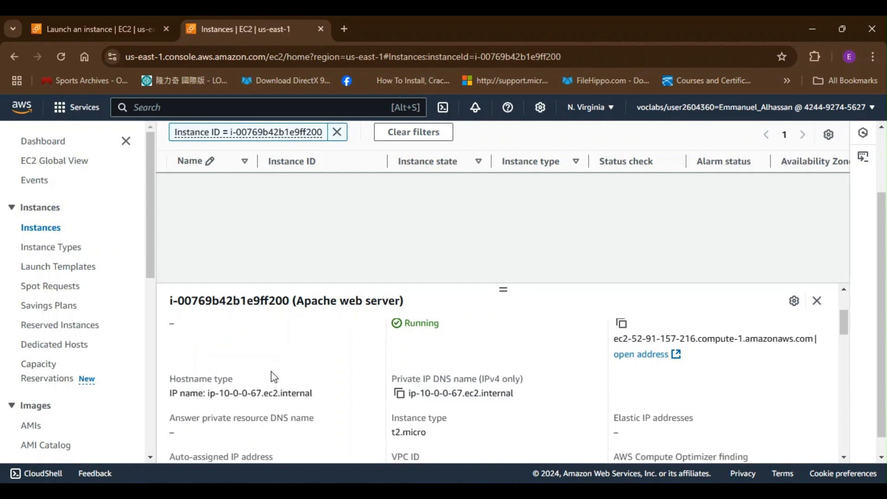
scroll(274, 378, up, 4)
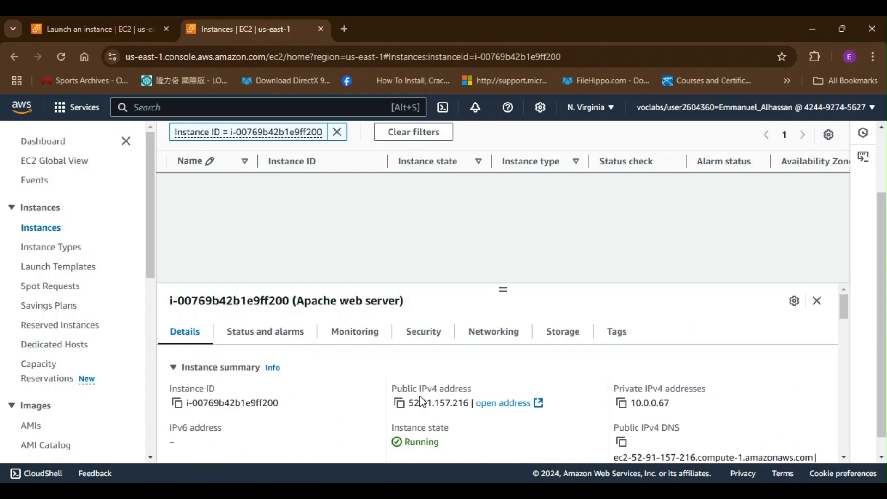
scroll(529, 383, down, 2)
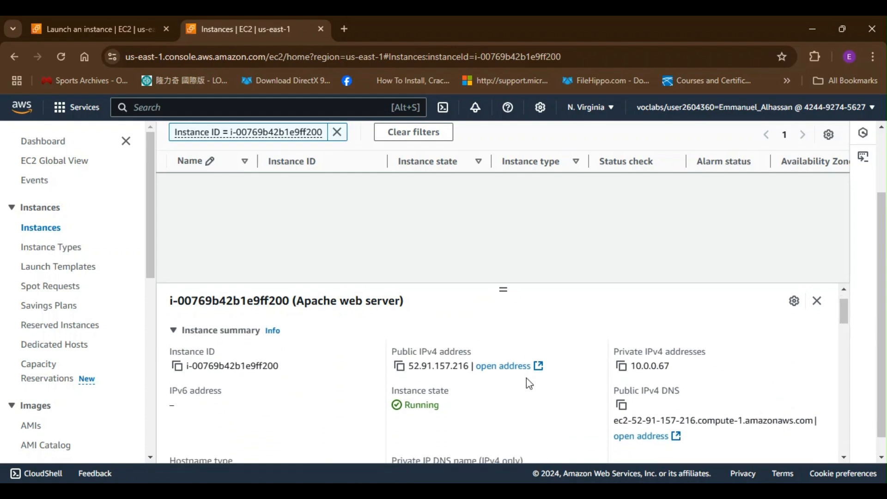
scroll(529, 384, up, 2)
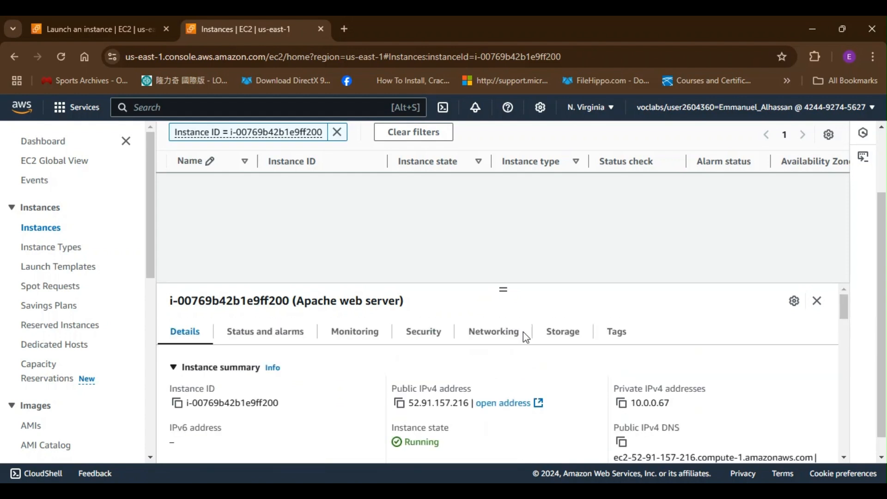
scroll(530, 260, up, 3)
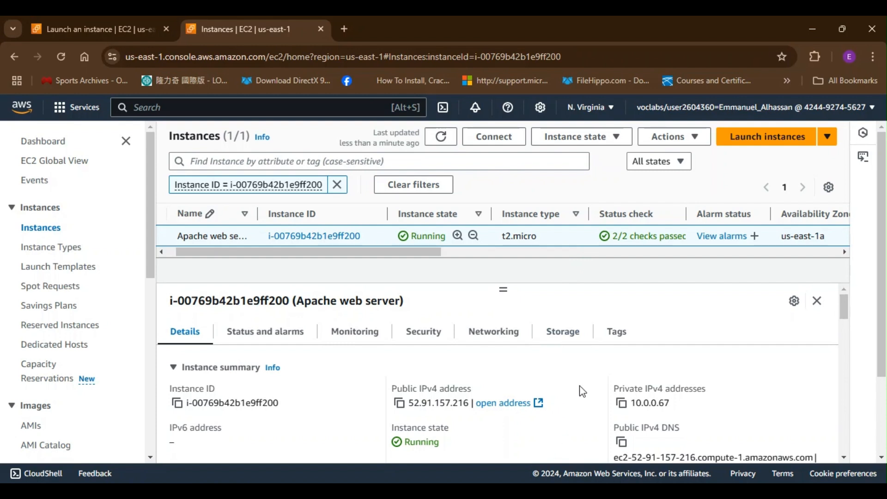
Step: Copy the instance's public IPv4 DNS, load it in a new browser tab past the insecure-connection page, and return to the Instances page
scroll(591, 353, down, 1)
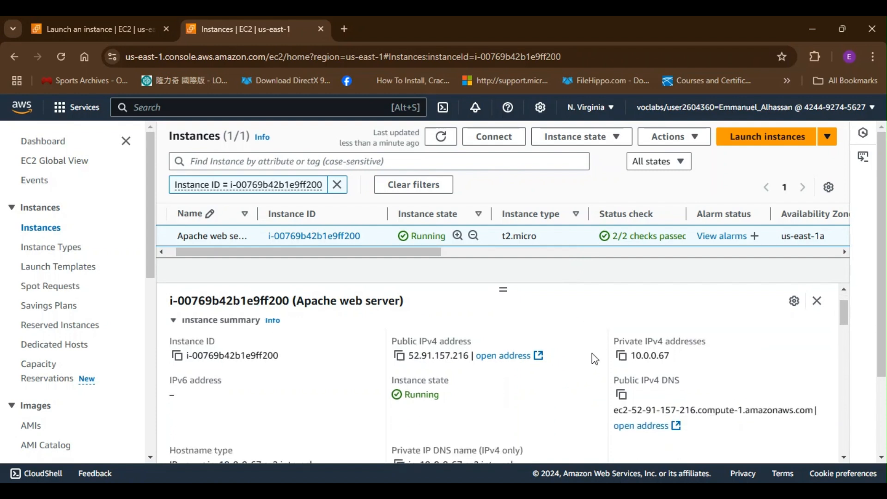
click(629, 400)
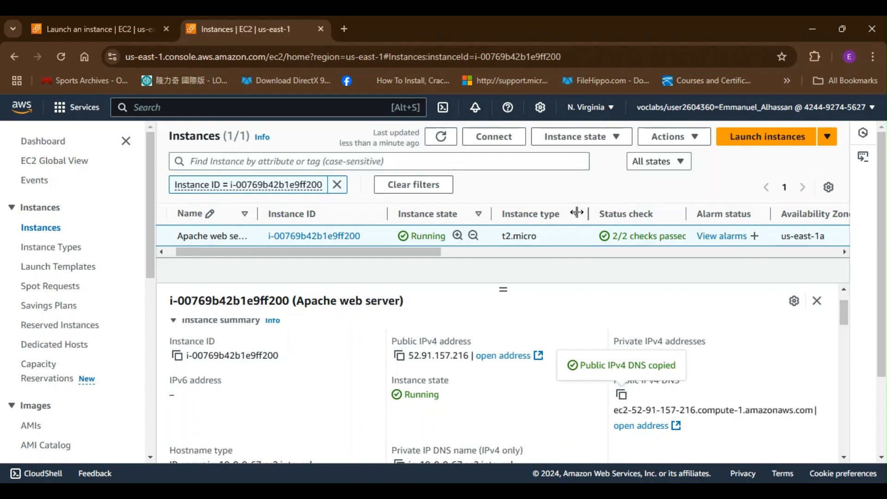
click(344, 29)
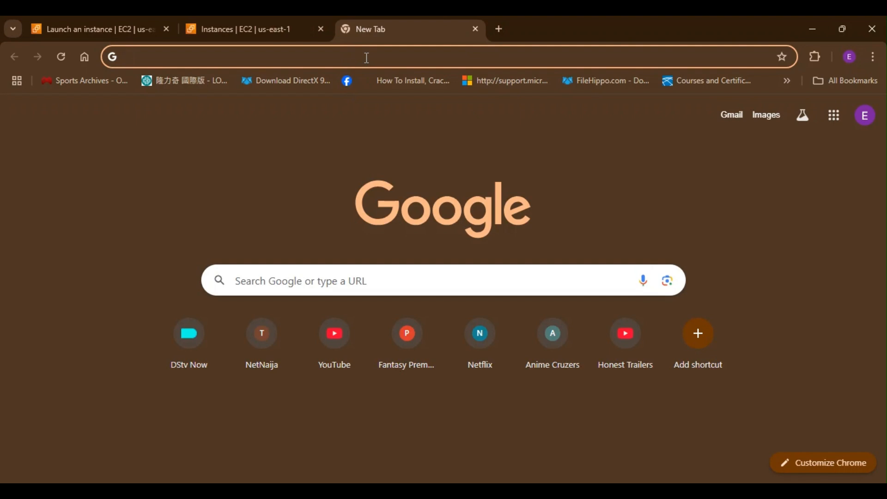
click(366, 58)
key(ctrl+v)
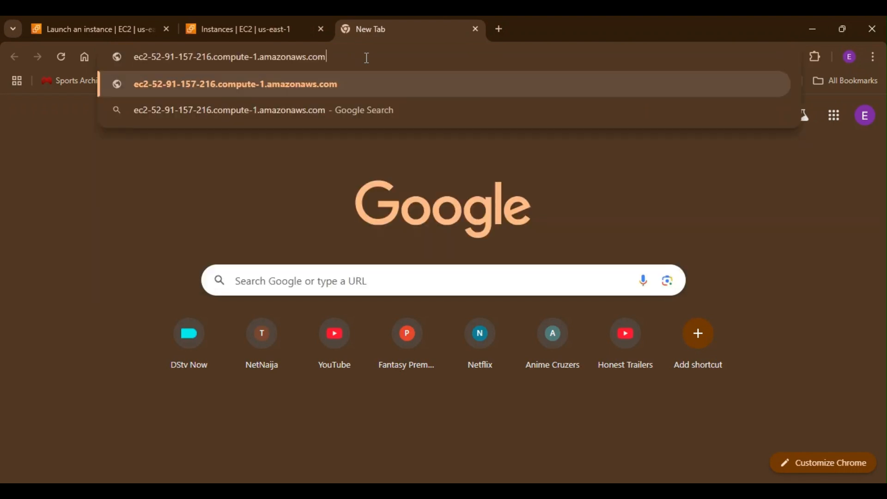
key(Return)
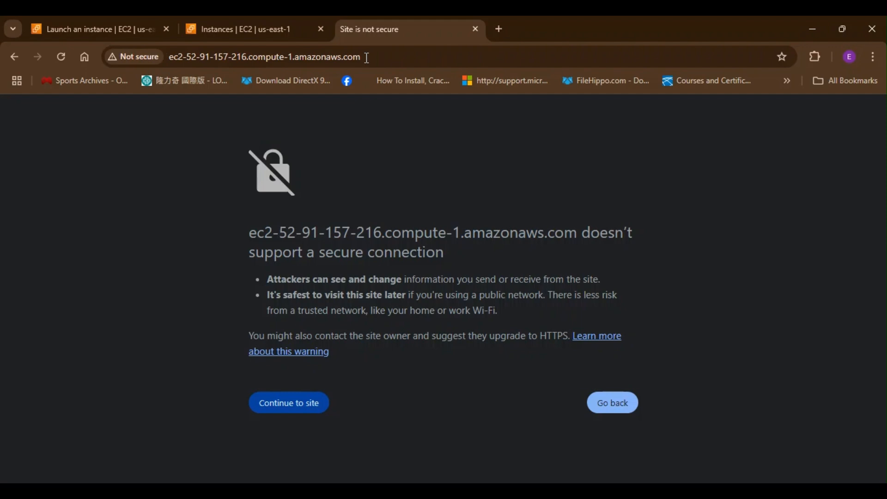
click(293, 407)
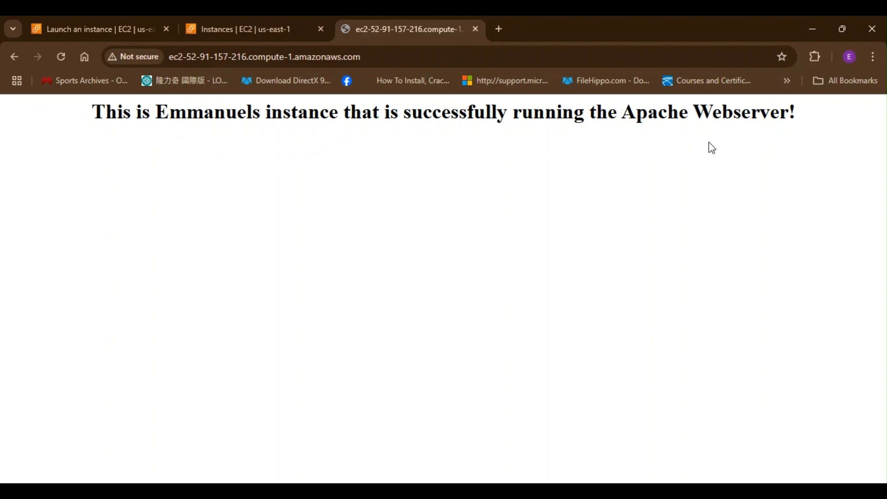
click(256, 33)
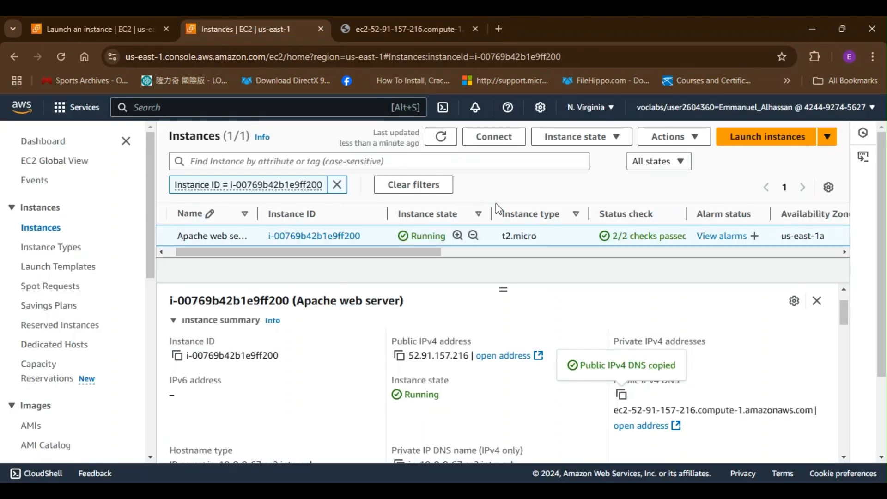